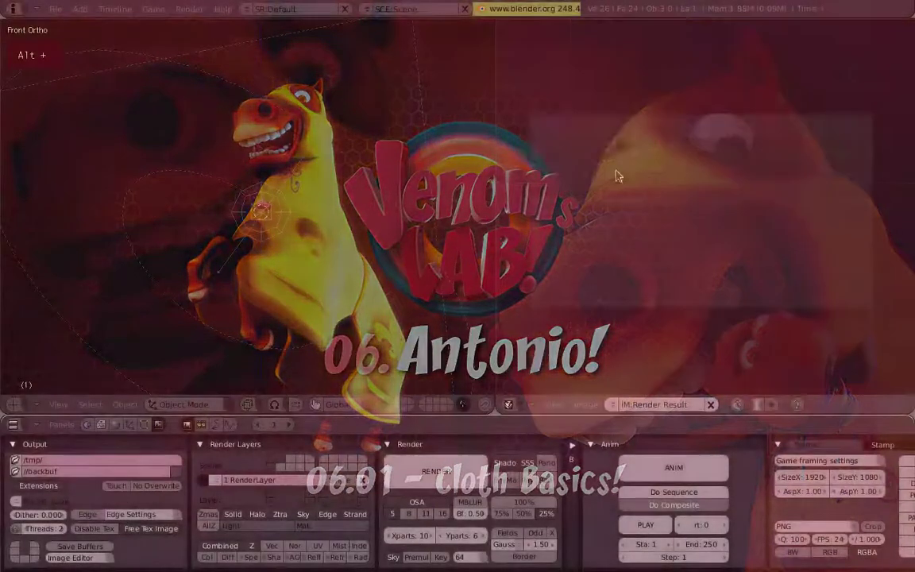
# Step: Join the two upper areas into a single 3D view and delete all the default objects in the scene
pyautogui.click(502, 189)
pyautogui.click(544, 201)
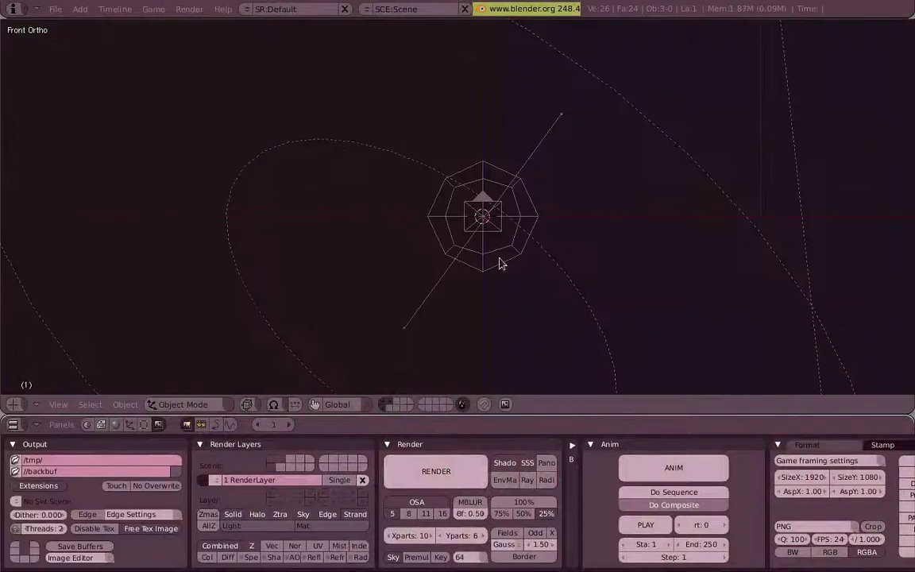
pyautogui.press('b')
pyautogui.moveTo(274, 85); pyautogui.dragTo(720, 349)
pyautogui.press('x')
pyautogui.click(682, 342)
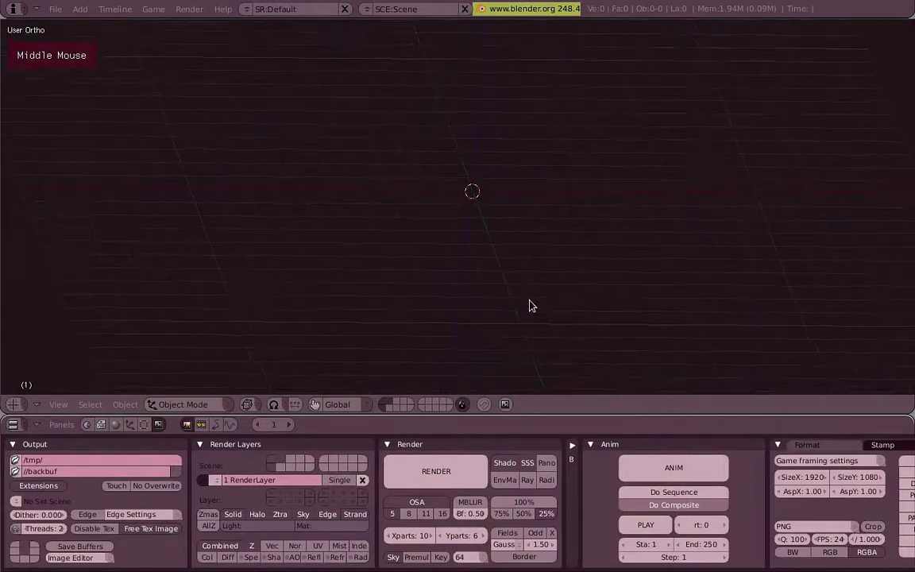
# Step: Add a mesh plane at the scene centre in top view and scale it up to about five times its size
pyautogui.press('KP_7')
pyautogui.press('c')
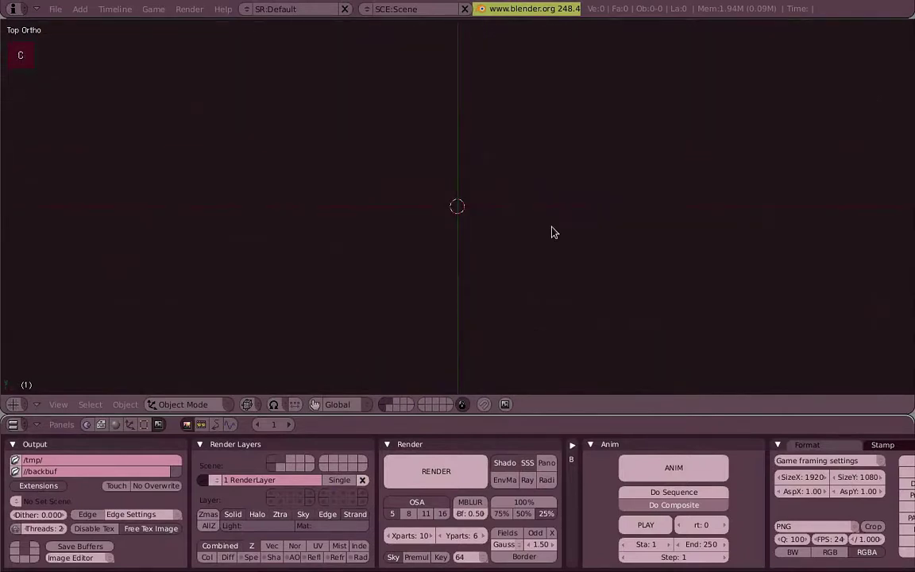
pyautogui.press('space')
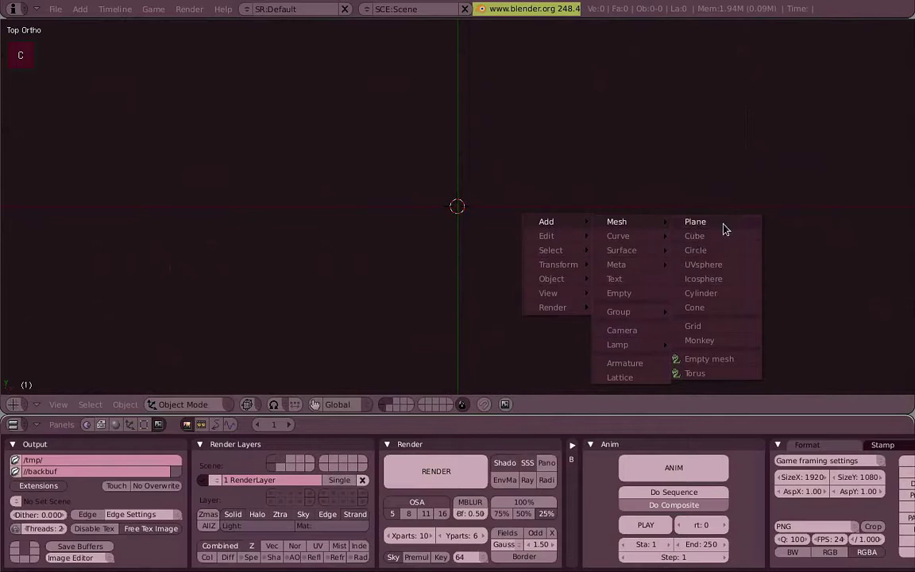
pyautogui.click(723, 229)
pyautogui.press('s')
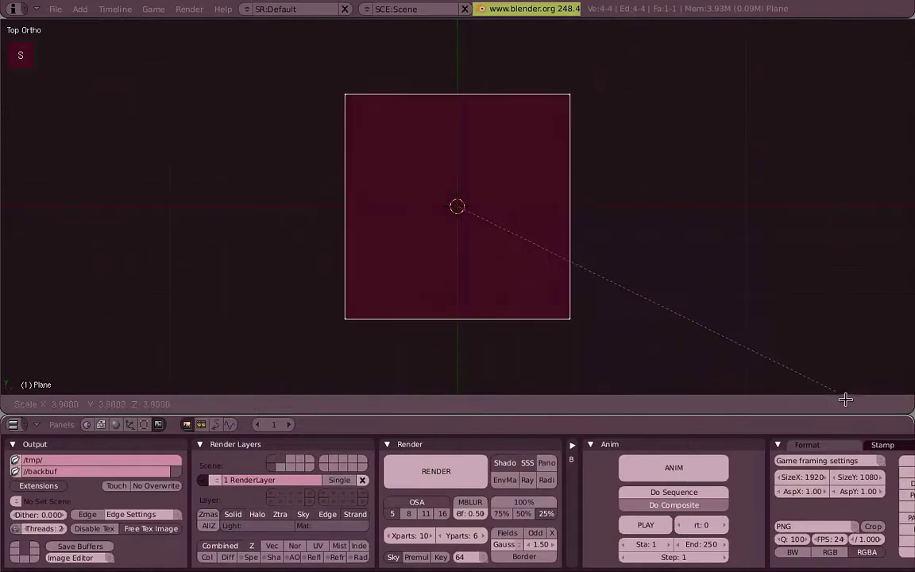
pyautogui.click(906, 441)
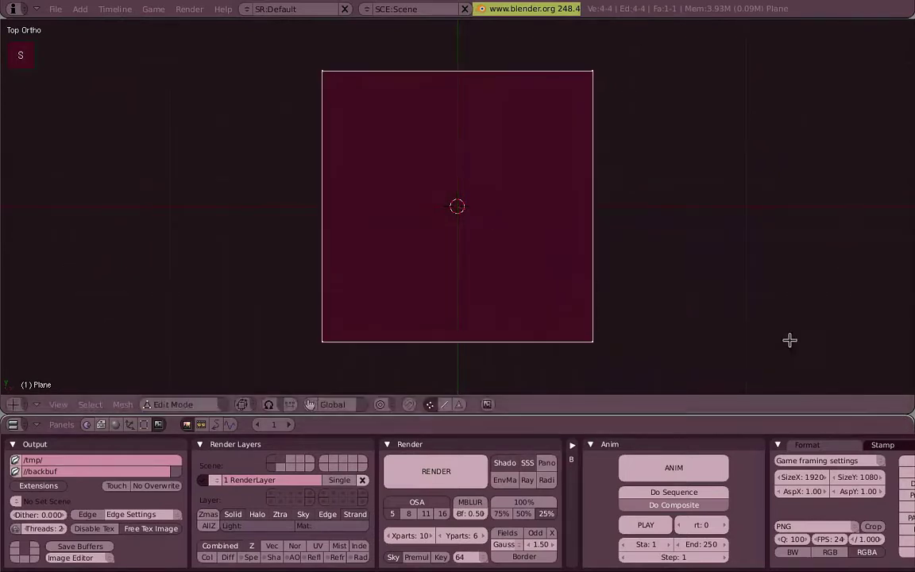
pyautogui.press('s')
pyautogui.click(755, 286)
# Step: Subdivide the whole plane four times into a 16 by 16 grid of faces and return to object mode
pyautogui.press('w')
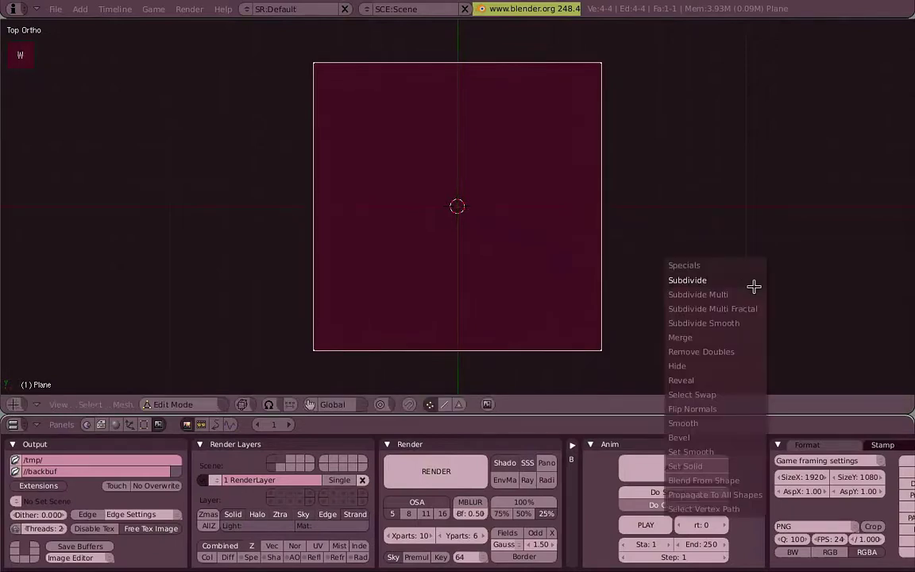
pyautogui.click(135, 406)
pyautogui.moveTo(180, 159)
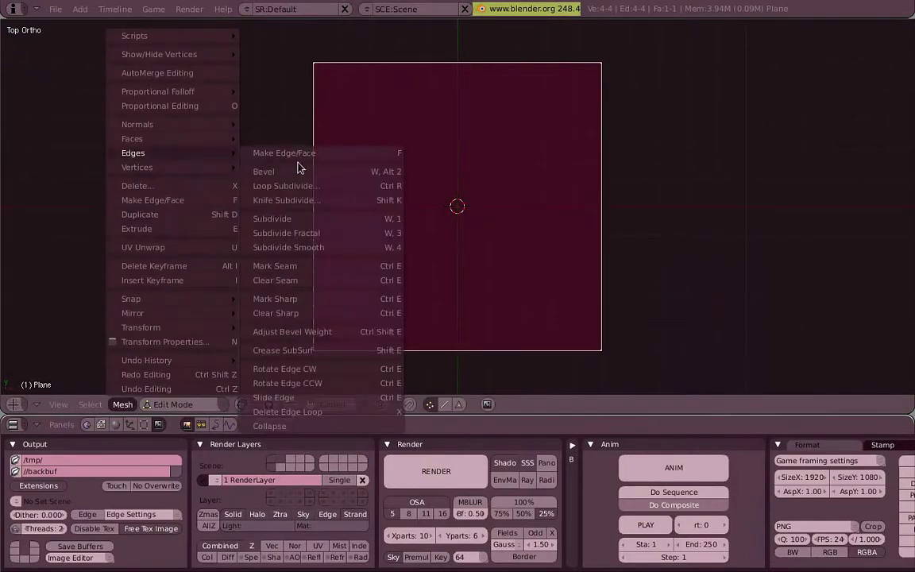
pyautogui.click(333, 224)
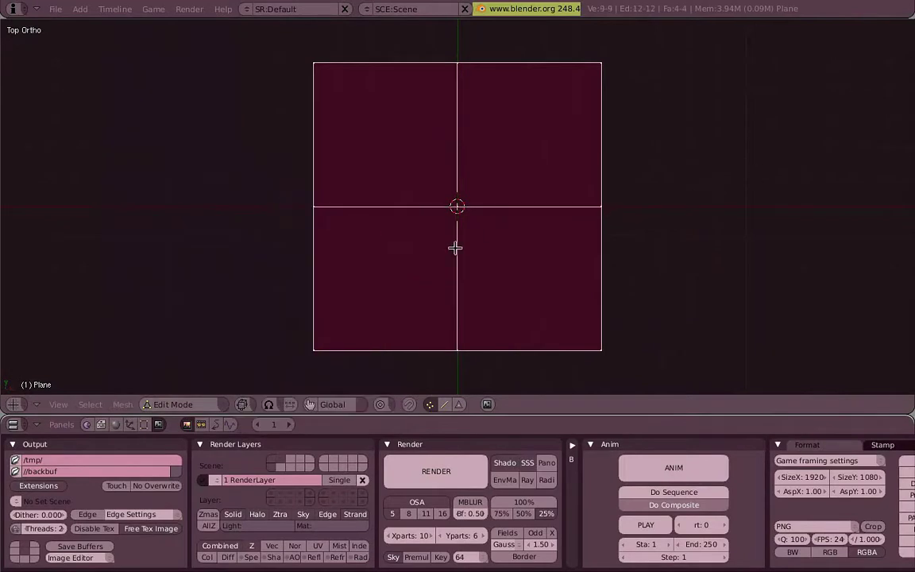
pyautogui.click(122, 404)
pyautogui.moveTo(177, 153)
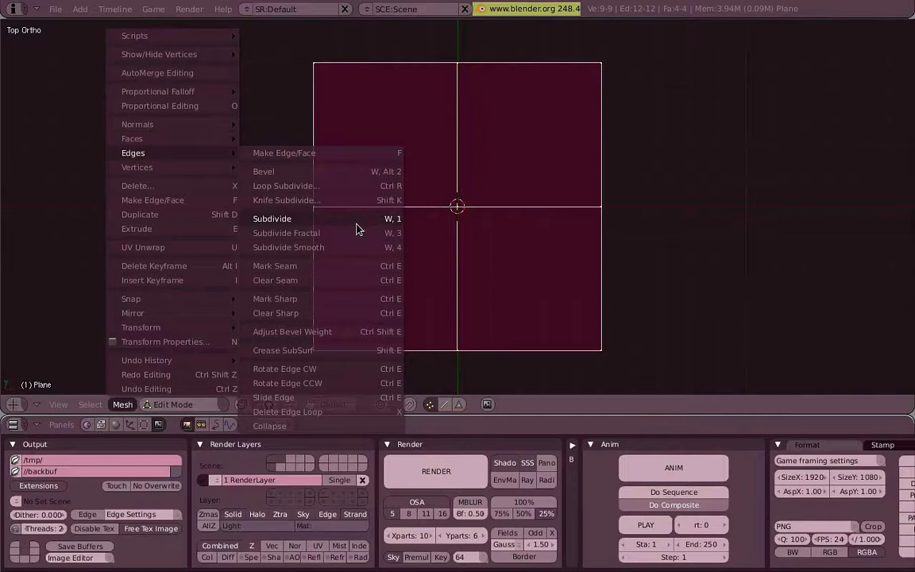
pyautogui.press('w')
pyautogui.click(747, 226)
pyautogui.press('w')
pyautogui.click(747, 225)
pyautogui.press('w')
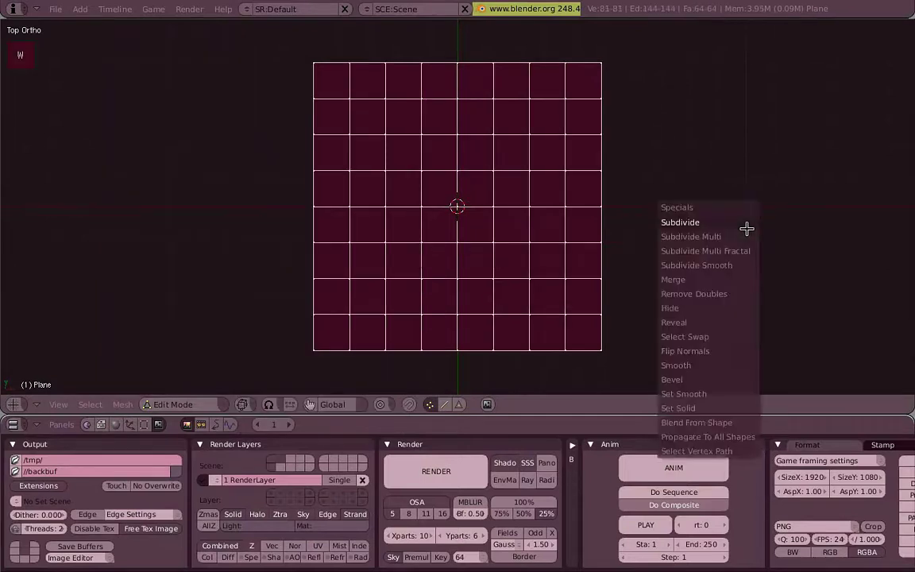
pyautogui.click(747, 226)
pyautogui.moveTo(457, 363); pyautogui.dragTo(493, 241, button='middle')
pyautogui.press('Tab')
pyautogui.press('Tab')
pyautogui.press('Tab')
# Step: Add a mesh cube at the centre of the plane and display the scene in solid shading
pyautogui.press('KP_7')
pyautogui.press('KP_1')
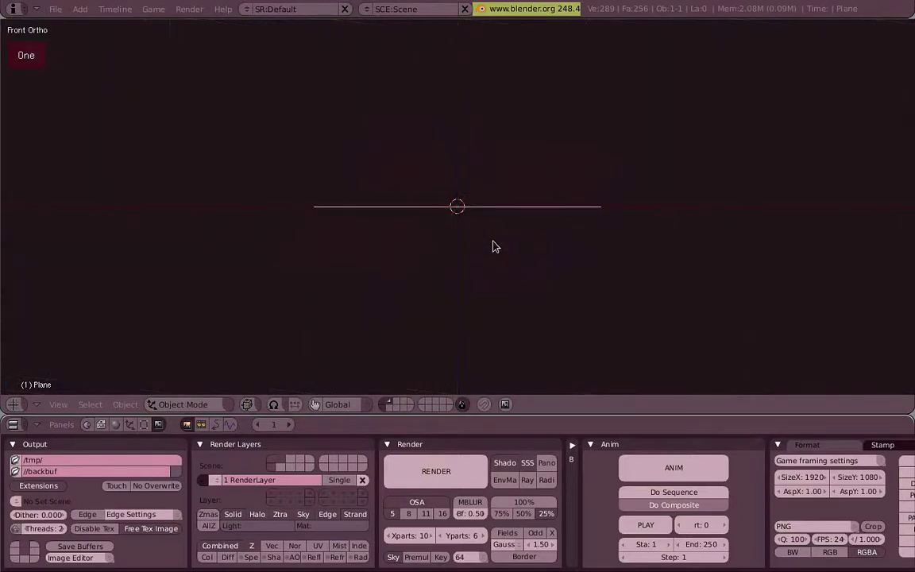
pyautogui.press('space')
pyautogui.moveTo(588, 236)
pyautogui.click(670, 257)
pyautogui.moveTo(672, 259)
pyautogui.mouseDown(button='middle')
pyautogui.moveTo(403, 237)
pyautogui.moveTo(534, 243)
pyautogui.moveTo(419, 245)
pyautogui.moveTo(447, 250)
pyautogui.mouseUp(button='middle')
pyautogui.press('z')
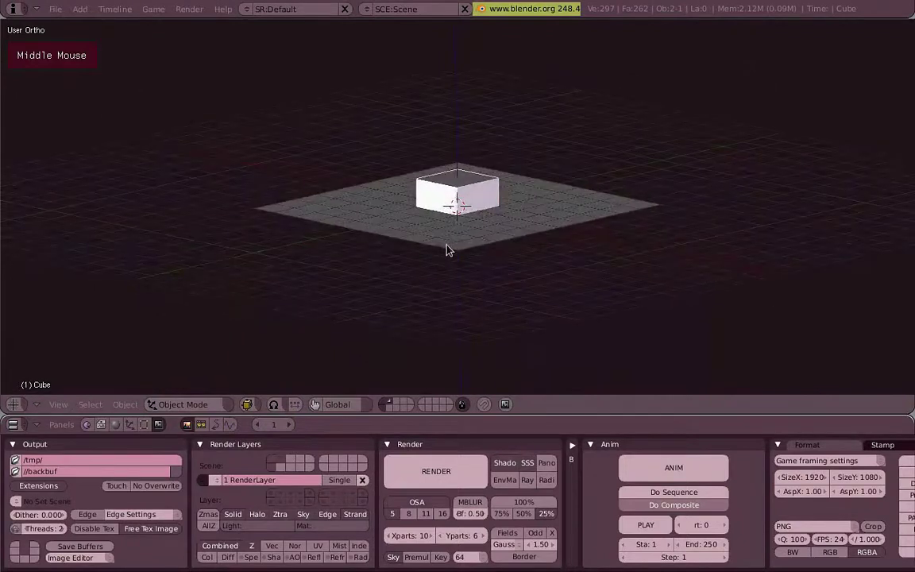
# Step: Move the plane straight up along the global Z axis to about 6 units above the cube's centre
pyautogui.press('KP_1')
pyautogui.moveTo(552, 219); pyautogui.dragTo(521, 231, button='middle')
pyautogui.rightClick(513, 250)
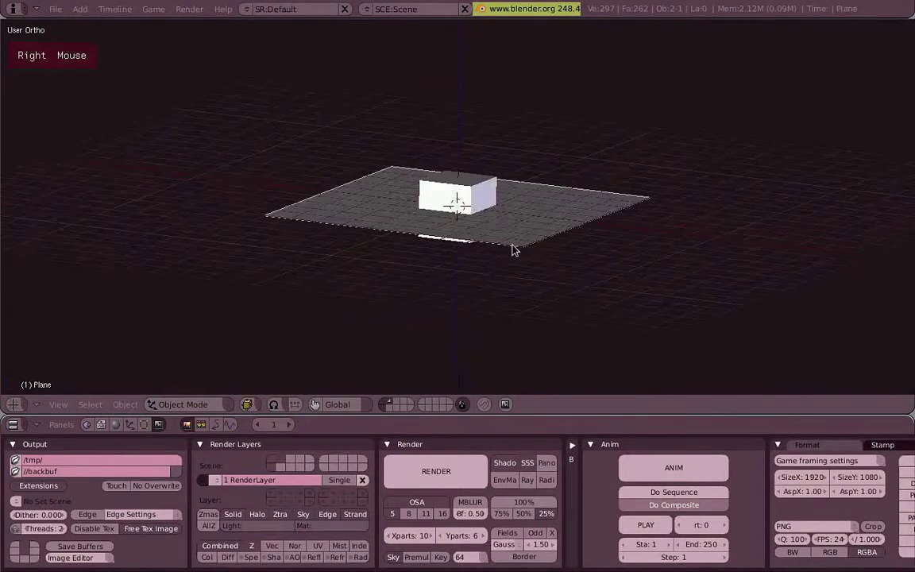
pyautogui.press('g')
pyautogui.press('z')
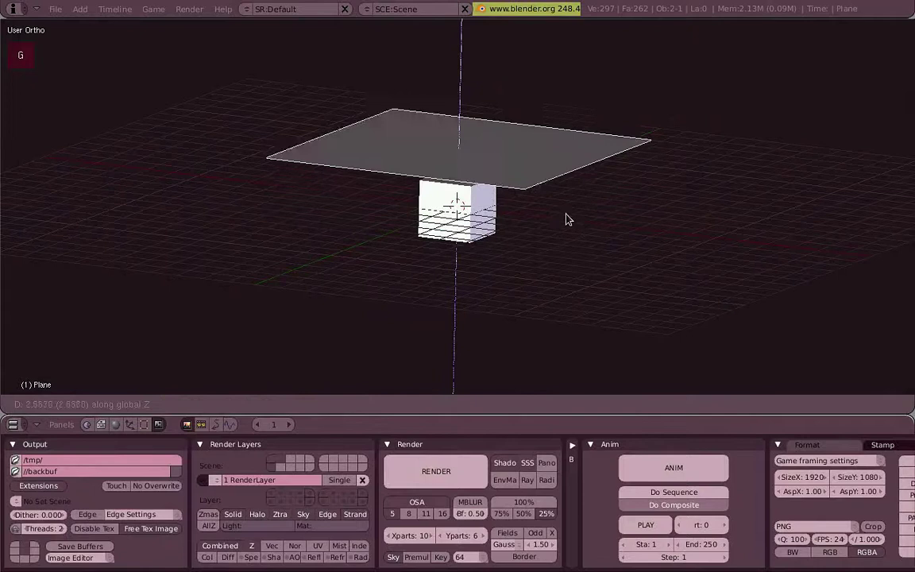
pyautogui.click(530, 114)
pyautogui.press('KP_1')
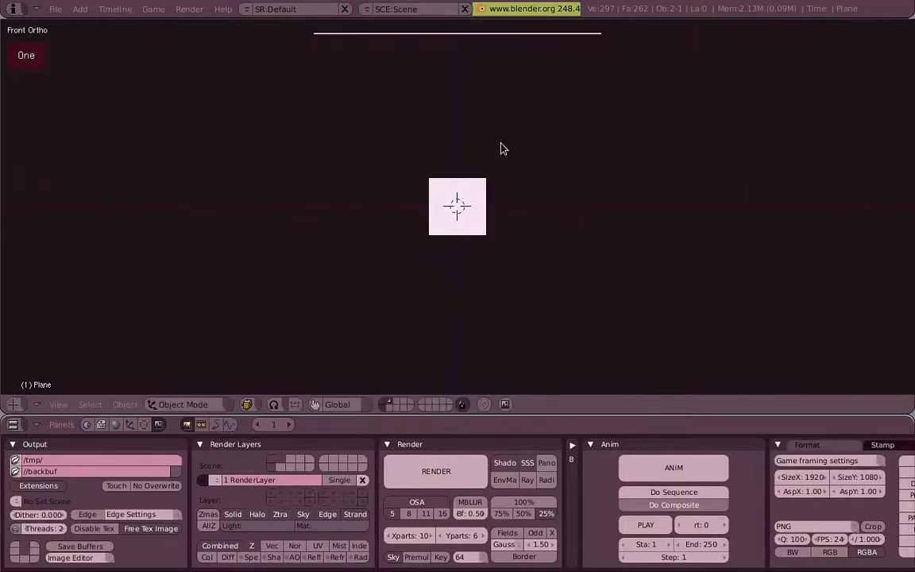
pyautogui.moveTo(487, 201); pyautogui.dragTo(503, 302, button='middle')
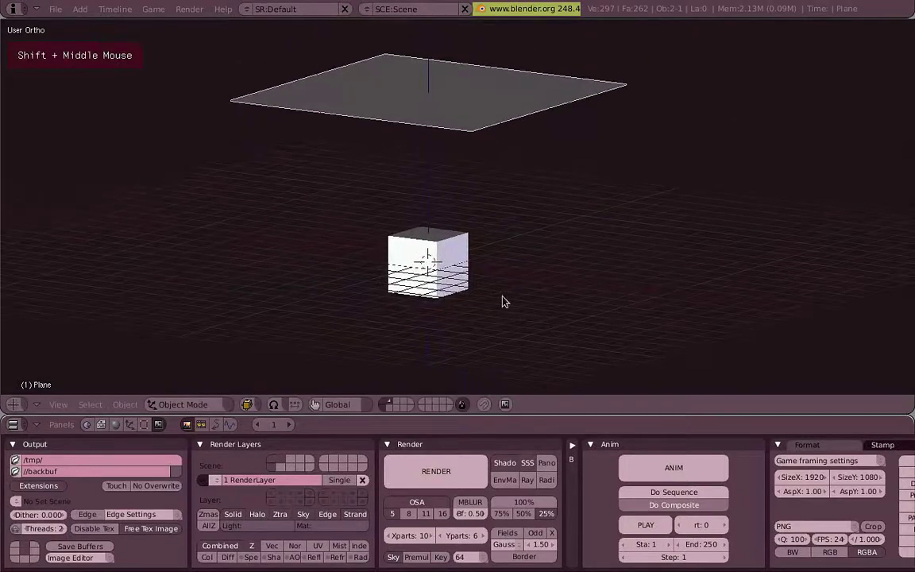
# Step: Split a thin strip off the lower part of the 3D view and turn it into a Timeline
pyautogui.rightClick(9, 296)
pyautogui.click(23, 289)
pyautogui.click(154, 364)
pyautogui.click(19, 403)
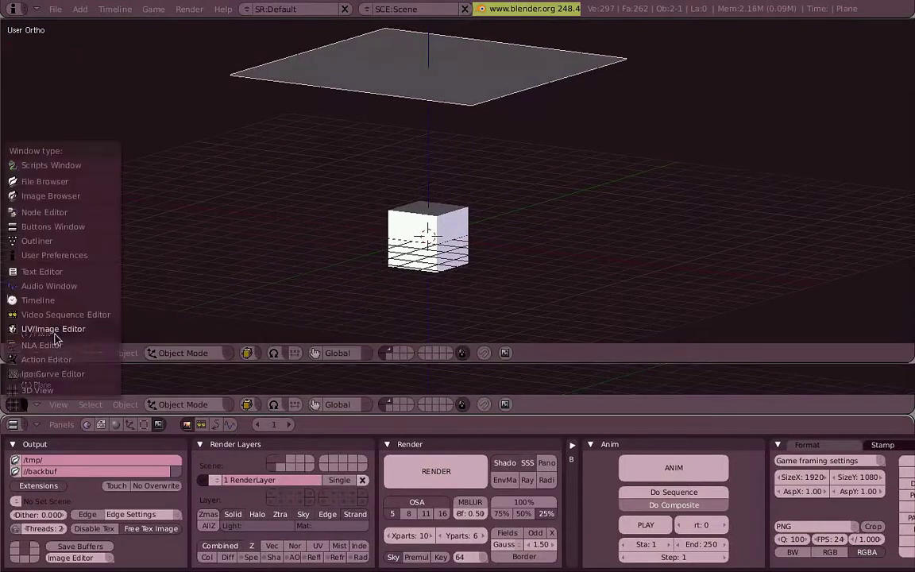
pyautogui.click(44, 302)
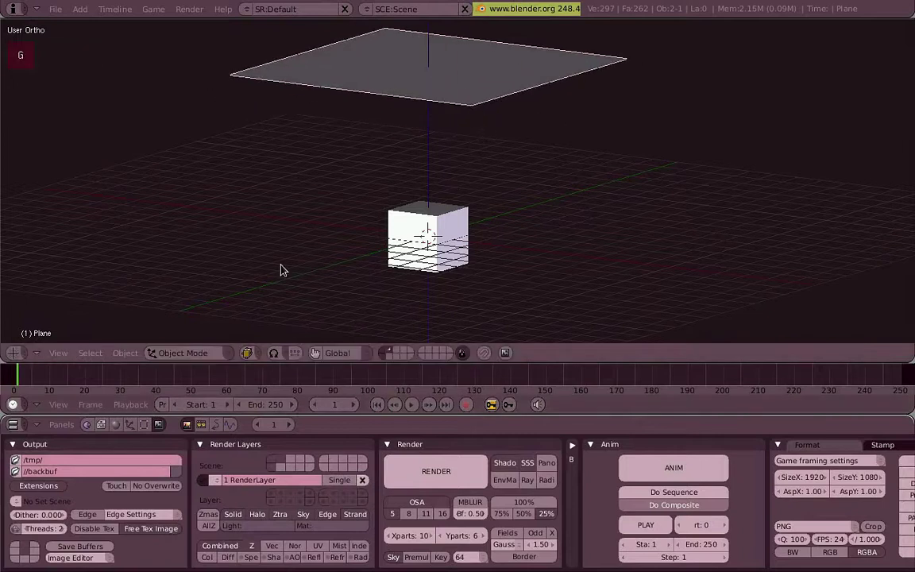
# Step: Enable Cloth physics on the plane, play the animation to test its fall and return to frame 1
pyautogui.click(129, 427)
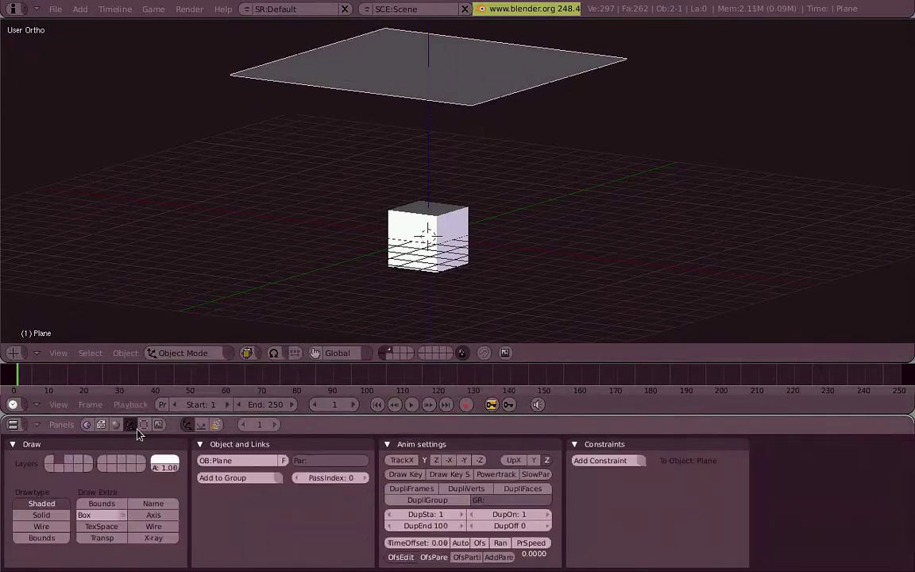
pyautogui.click(203, 425)
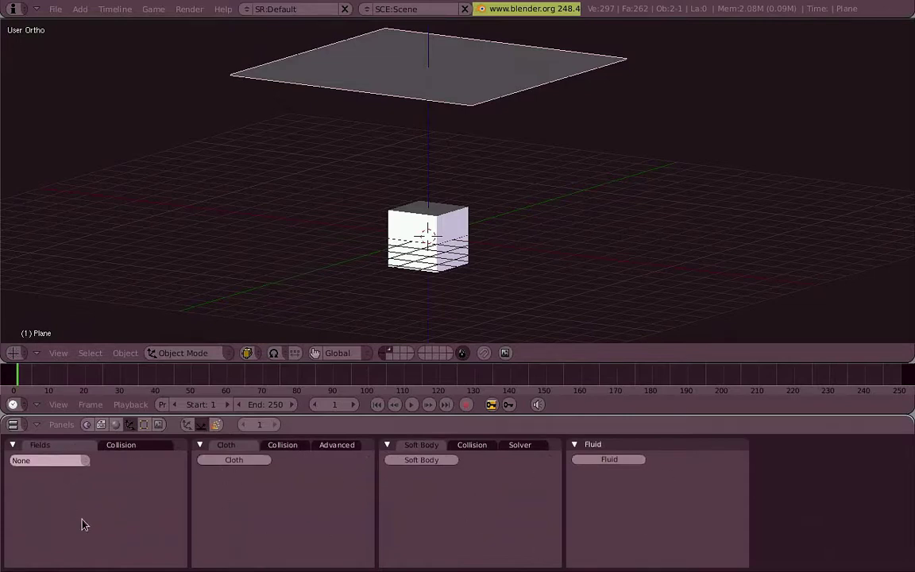
pyautogui.click(251, 461)
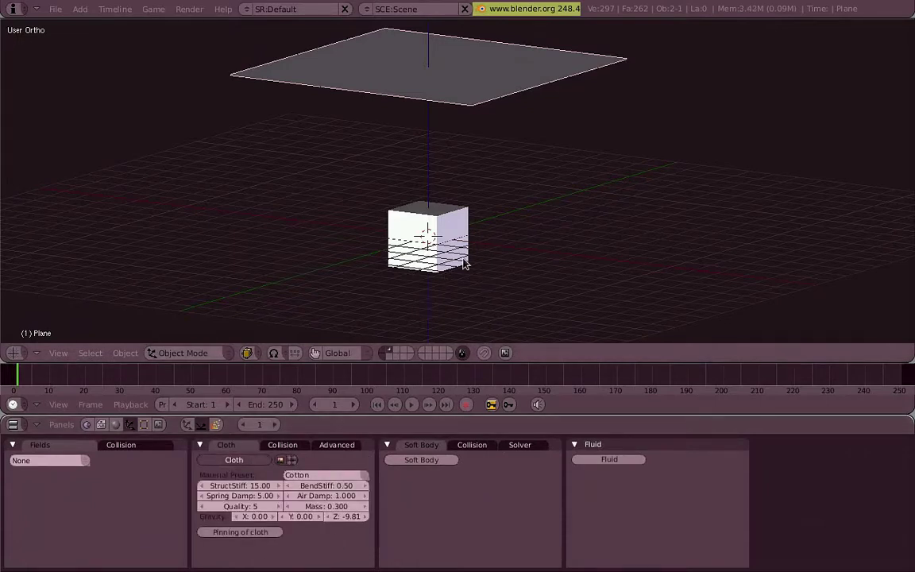
pyautogui.click(413, 406)
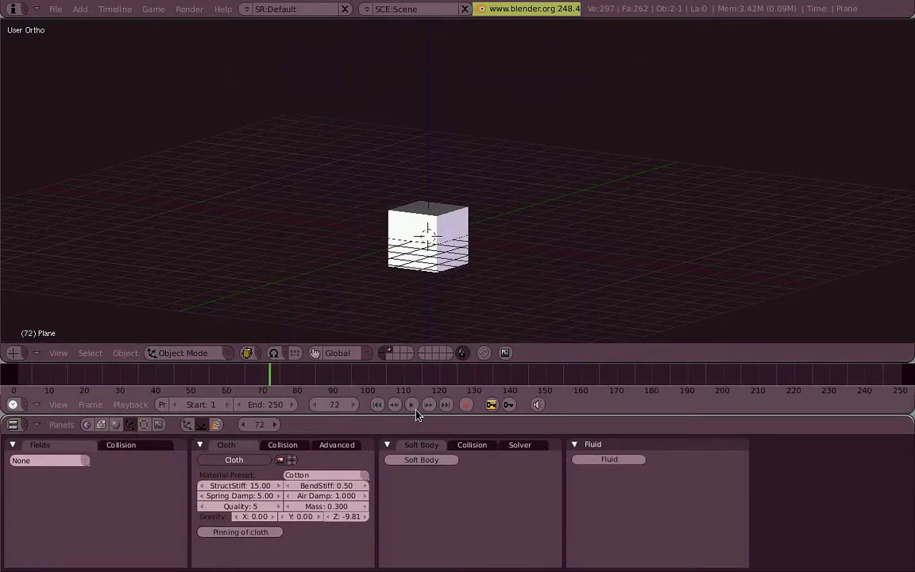
pyautogui.click(379, 405)
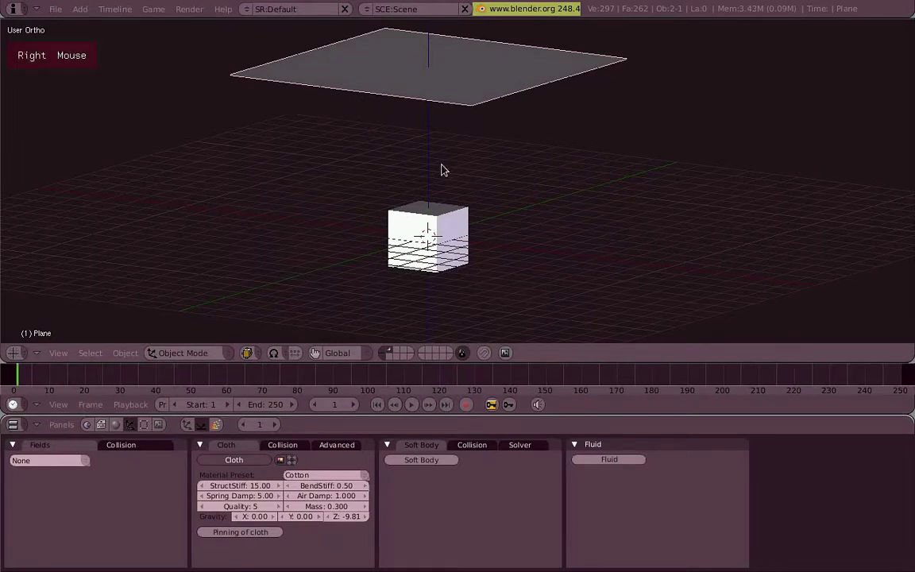
# Step: Enable Collision physics on the cube with its default settings
pyautogui.rightClick(465, 224)
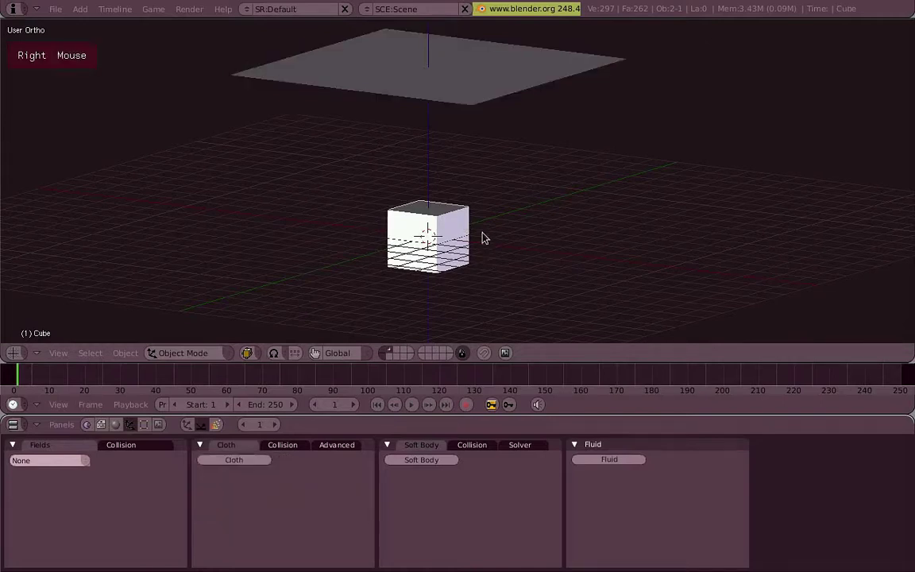
pyautogui.click(135, 447)
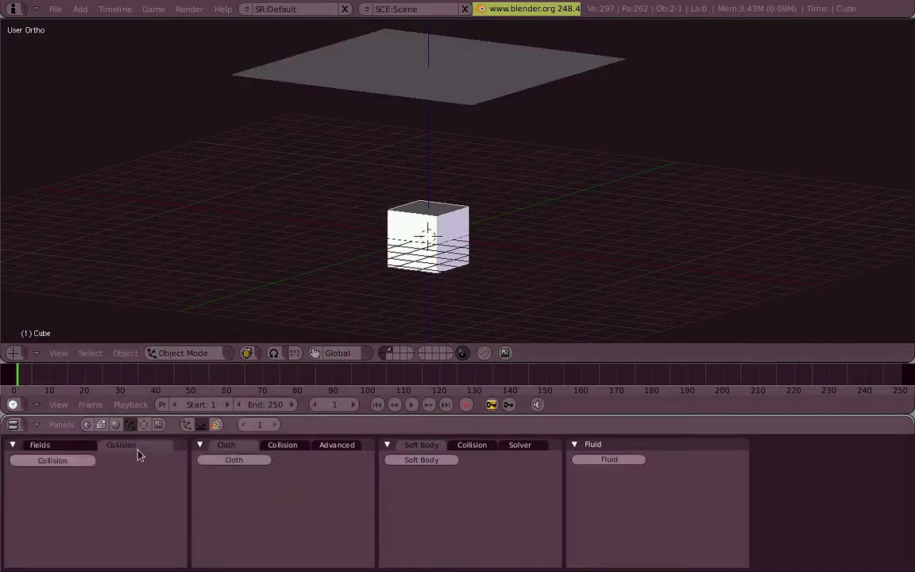
pyautogui.click(68, 465)
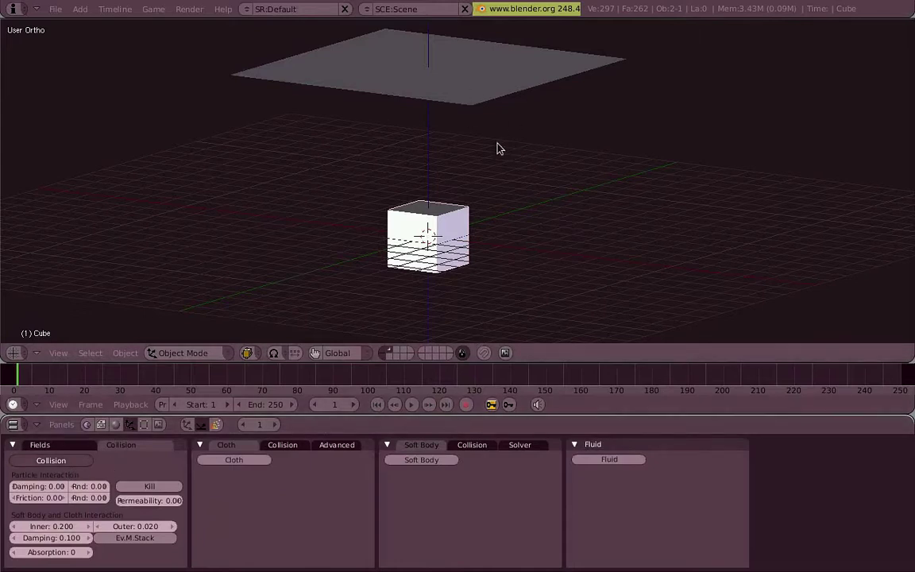
# Step: Play the simulation to watch the cloth drape over the cube, stop it, select the cloth and return to frame 1
pyautogui.click(419, 407)
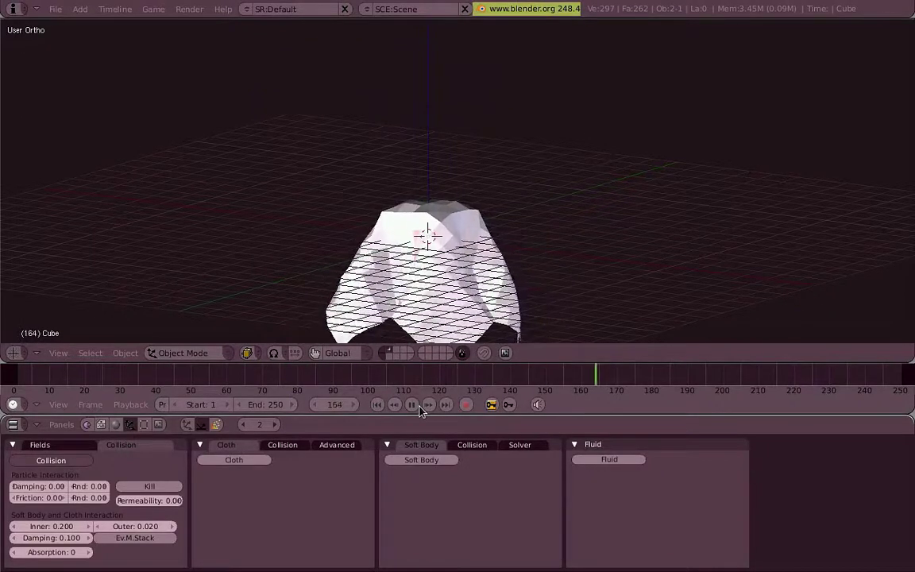
pyautogui.click(417, 405)
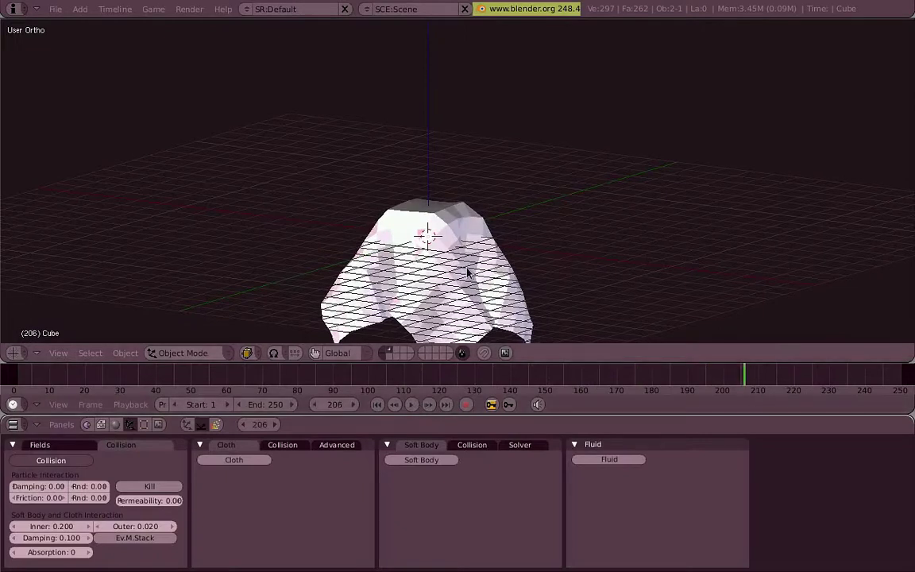
pyautogui.rightClick(469, 273)
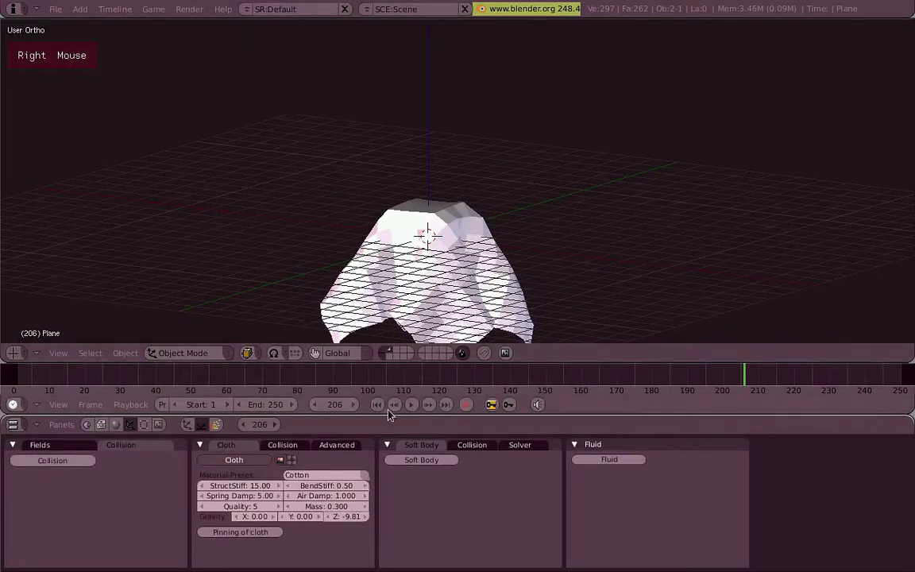
pyautogui.moveTo(751, 380); pyautogui.dragTo(15, 392)
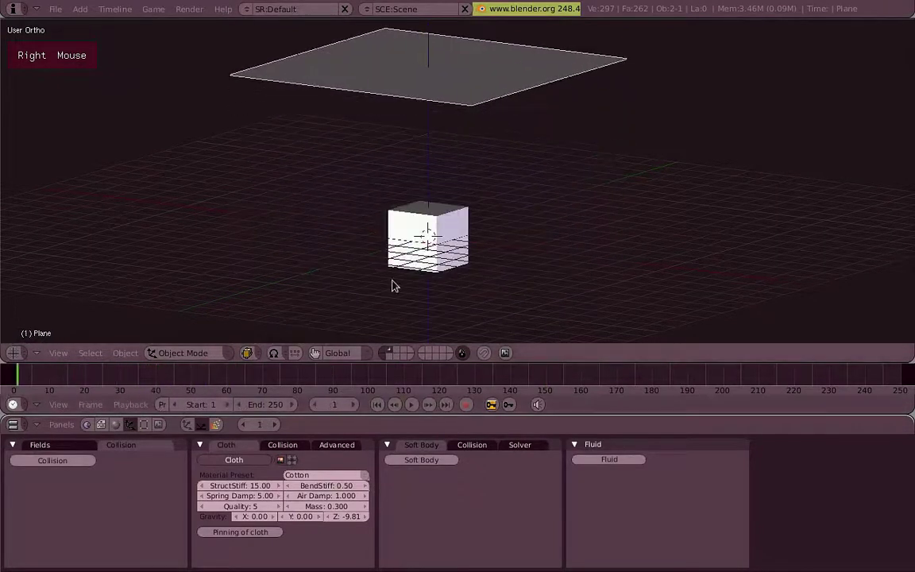
# Step: Check the cube's layer assignment against the plane's by selecting the two objects in turn
pyautogui.rightClick(454, 262)
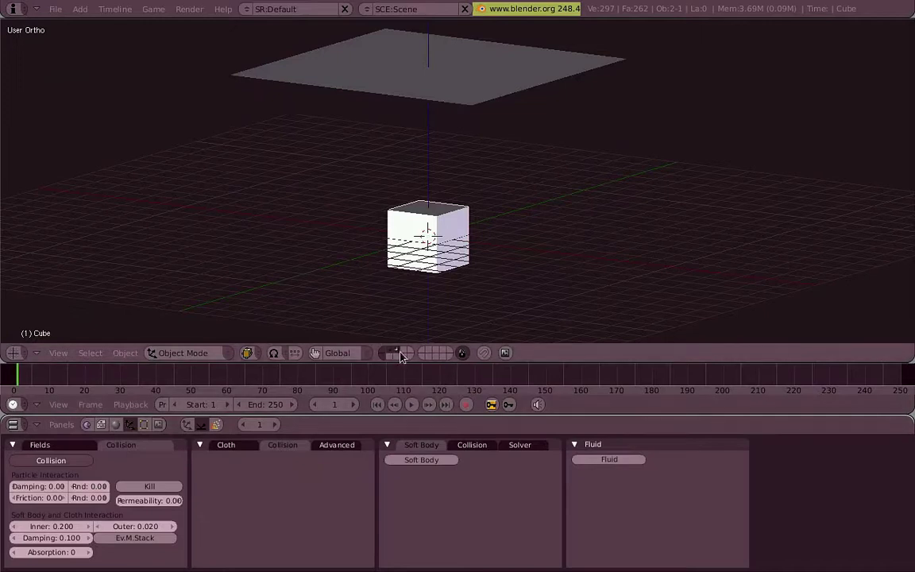
pyautogui.press('m')
pyautogui.click(549, 204)
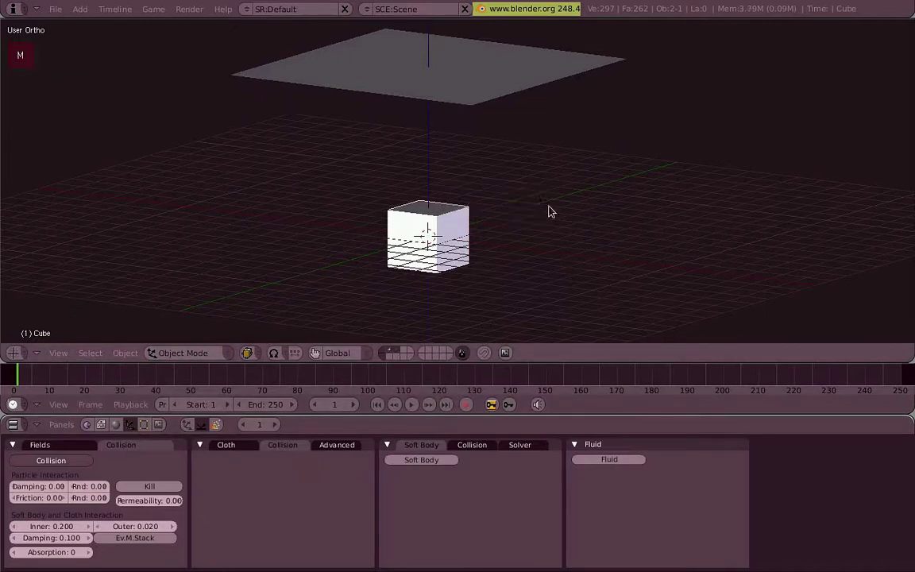
pyautogui.rightClick(500, 101)
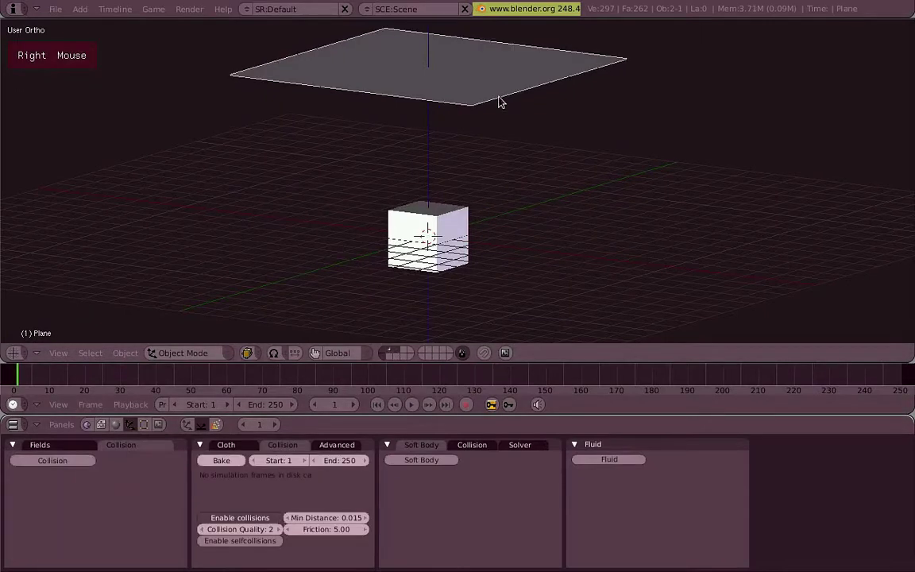
pyautogui.rightClick(461, 214)
pyautogui.rightClick(484, 84)
pyautogui.rightClick(449, 223)
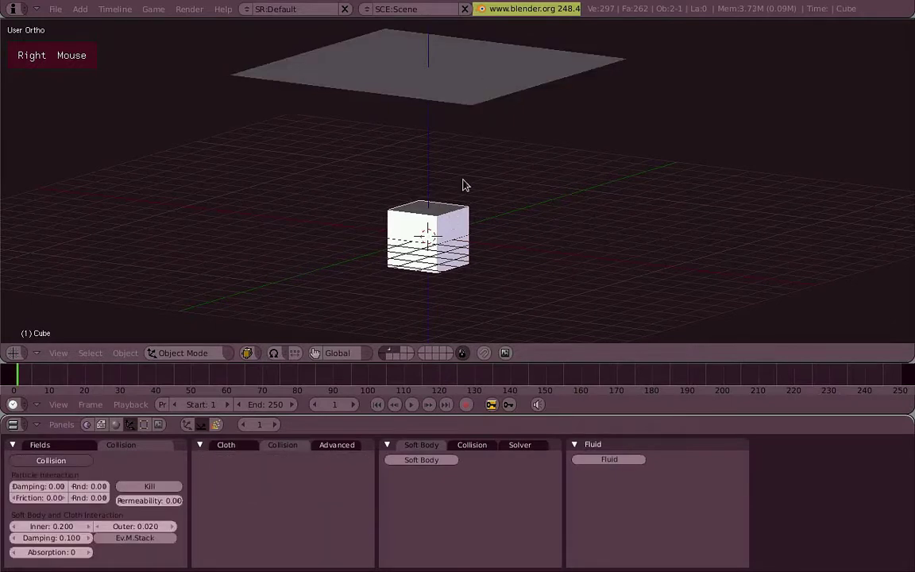
# Step: Select the plane, play the simulation to watch it drape over the cube, stop playback and return to frame 1
pyautogui.rightClick(477, 91)
pyautogui.click(418, 410)
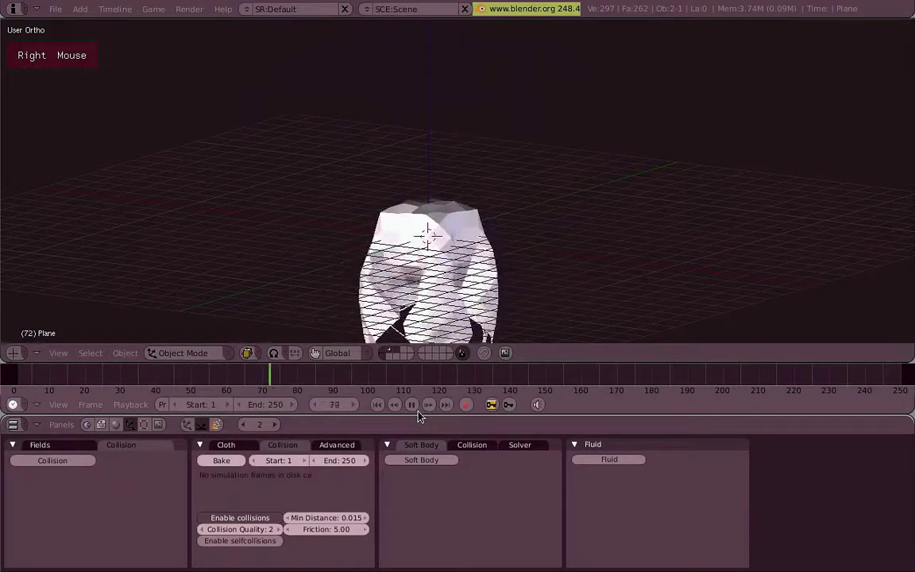
pyautogui.click(419, 412)
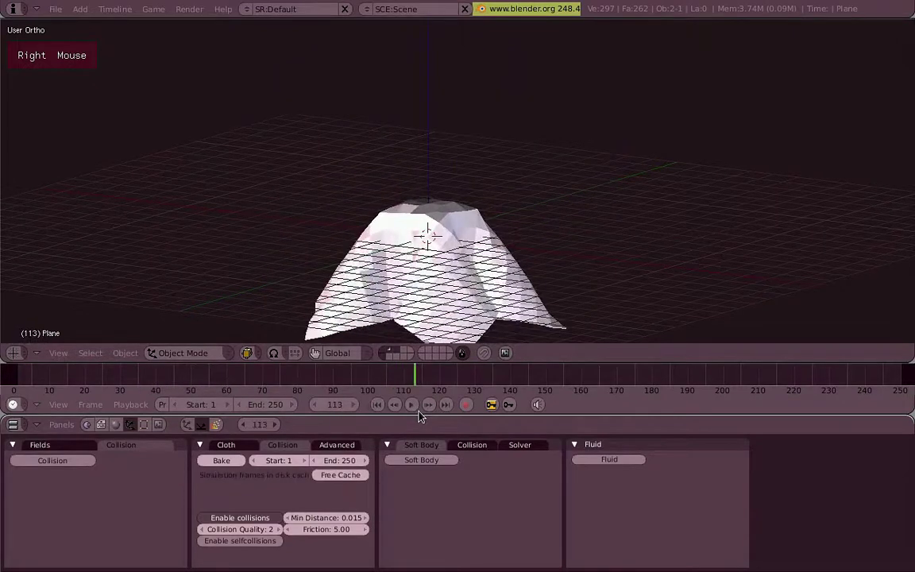
pyautogui.click(381, 408)
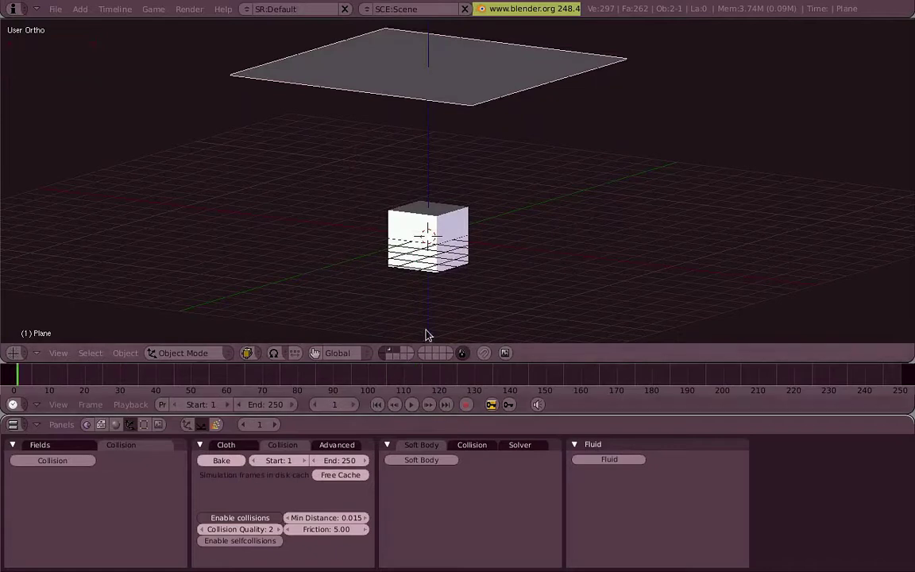
# Step: Replay the cloth simulation and examine the drape over the cube up close from several angles, stopping playback partway
pyautogui.moveTo(394, 231); pyautogui.dragTo(393, 254, button='middle')
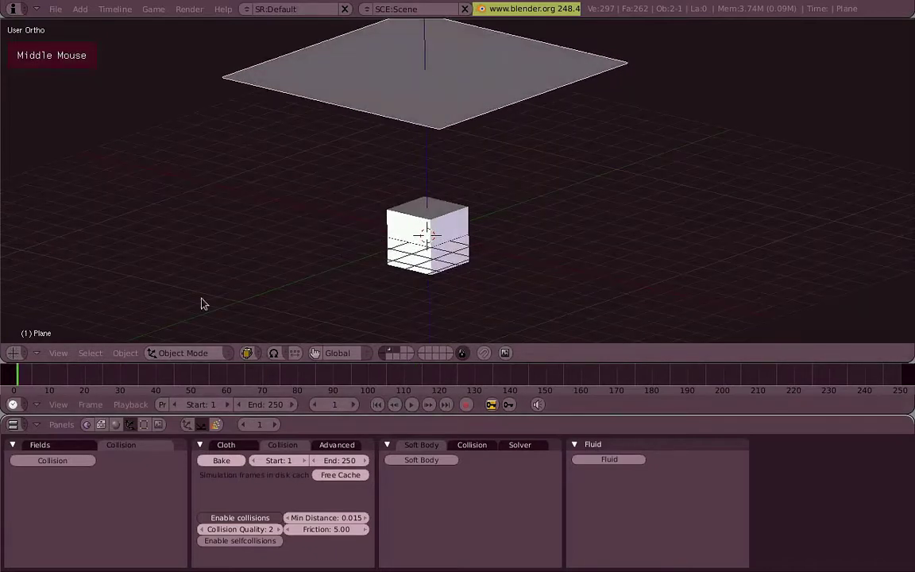
pyautogui.click(411, 405)
pyautogui.scroll(2, 511, 276)
pyautogui.keyDown('shift'); pyautogui.moveTo(475, 245); pyautogui.dragTo(482, 255, button='middle'); pyautogui.keyUp('shift')
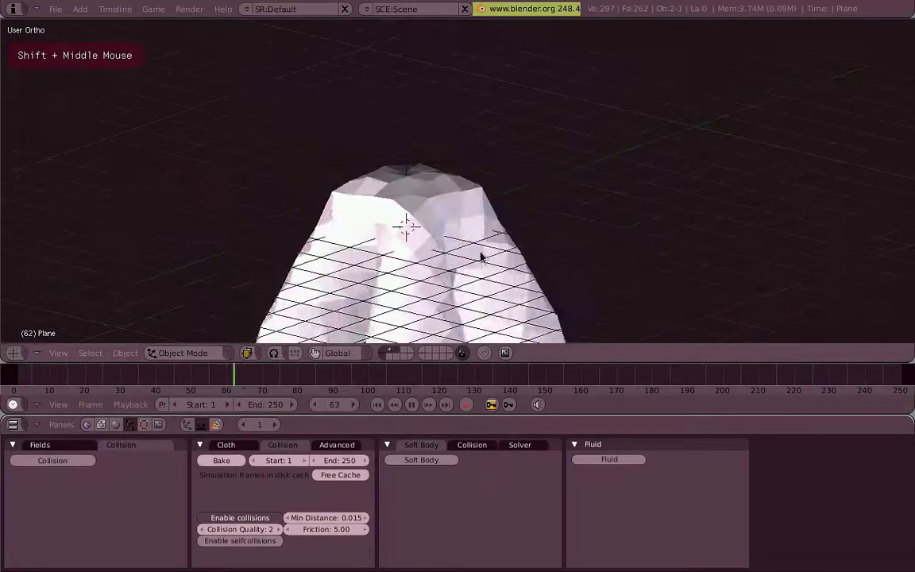
pyautogui.scroll(2, 424, 255)
pyautogui.keyDown('shift'); pyautogui.moveTo(424, 255); pyautogui.dragTo(316, 165, button='middle'); pyautogui.keyUp('shift')
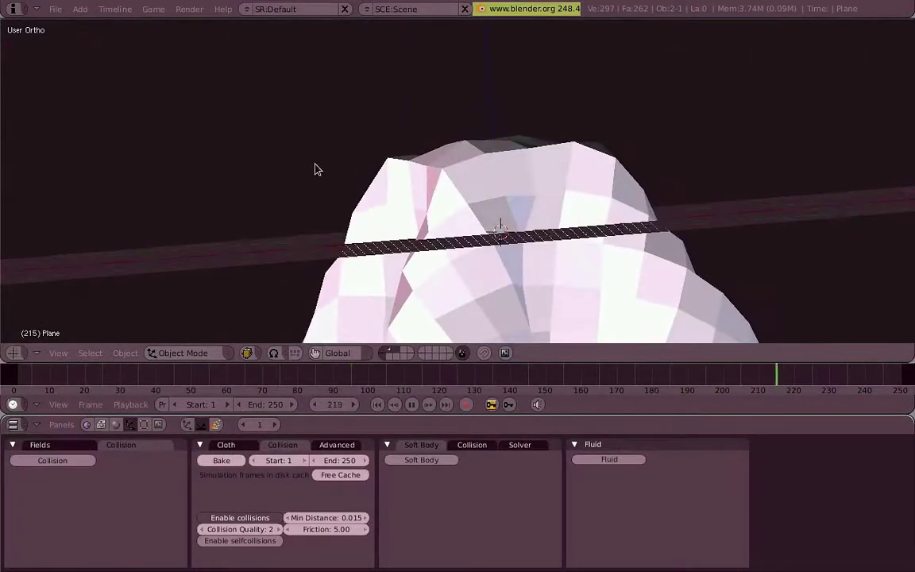
pyautogui.moveTo(382, 201); pyautogui.dragTo(523, 231, button='middle')
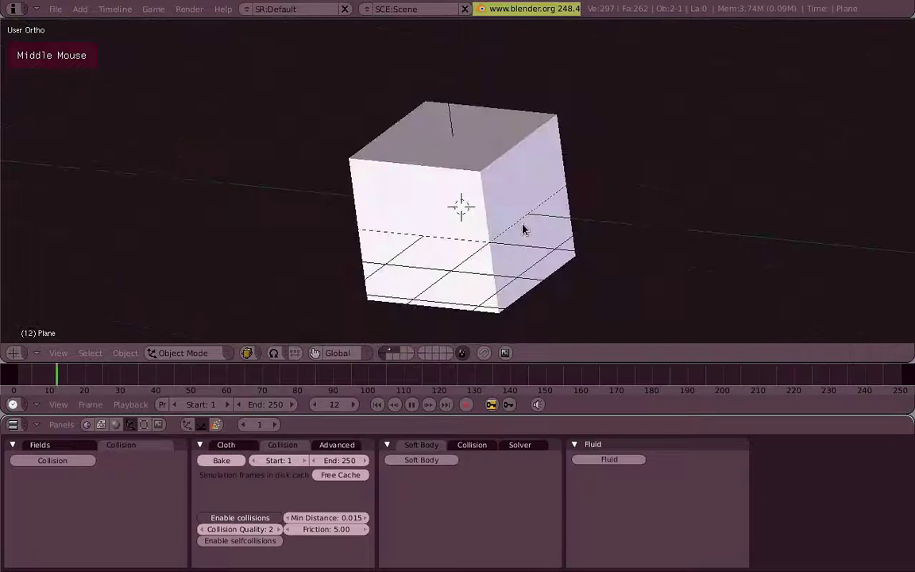
pyautogui.scroll(-3, 523, 231)
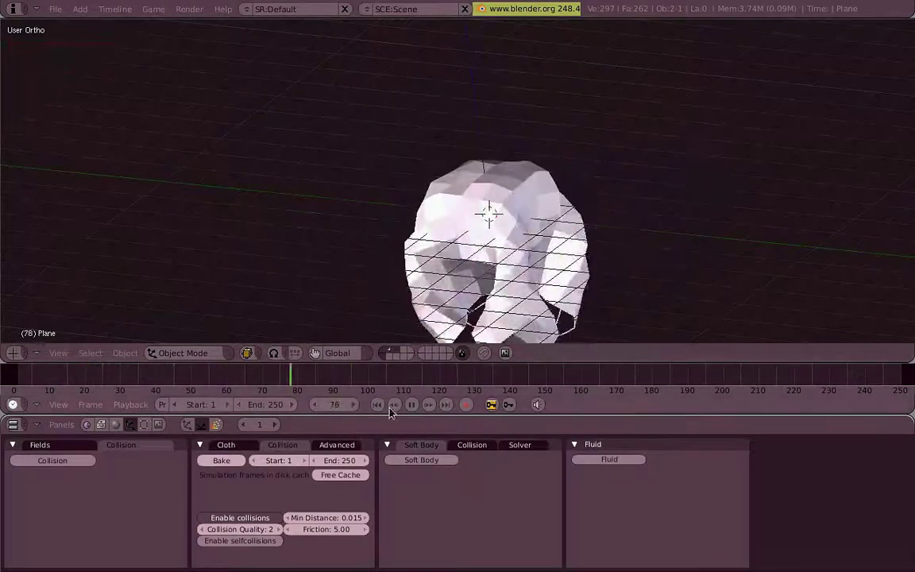
pyautogui.click(412, 407)
pyautogui.hotkey('shift', 't')
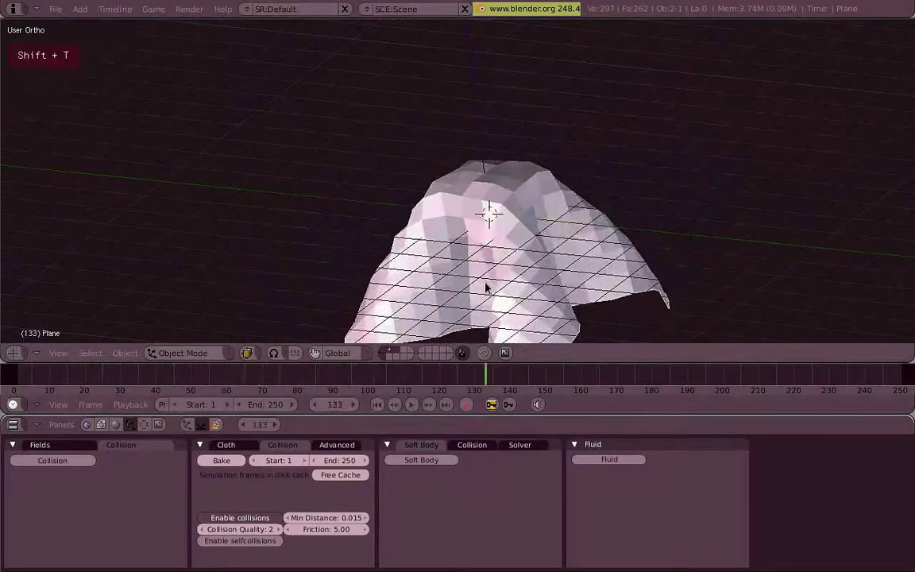
pyautogui.moveTo(486, 286); pyautogui.dragTo(672, 240, button='middle')
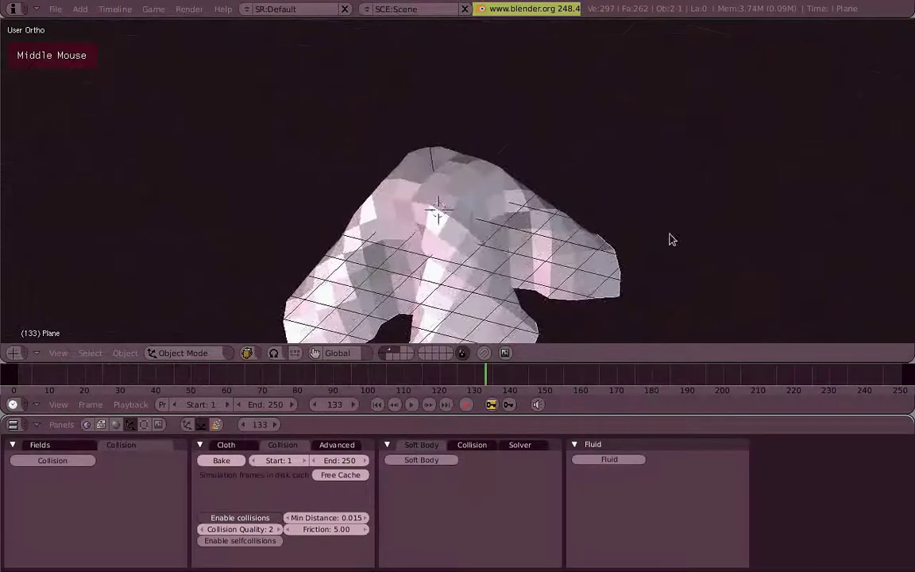
# Step: Apply smooth shading to the plane and play the simulation to check the smoothed cloth
pyautogui.click(144, 424)
pyautogui.click(115, 556)
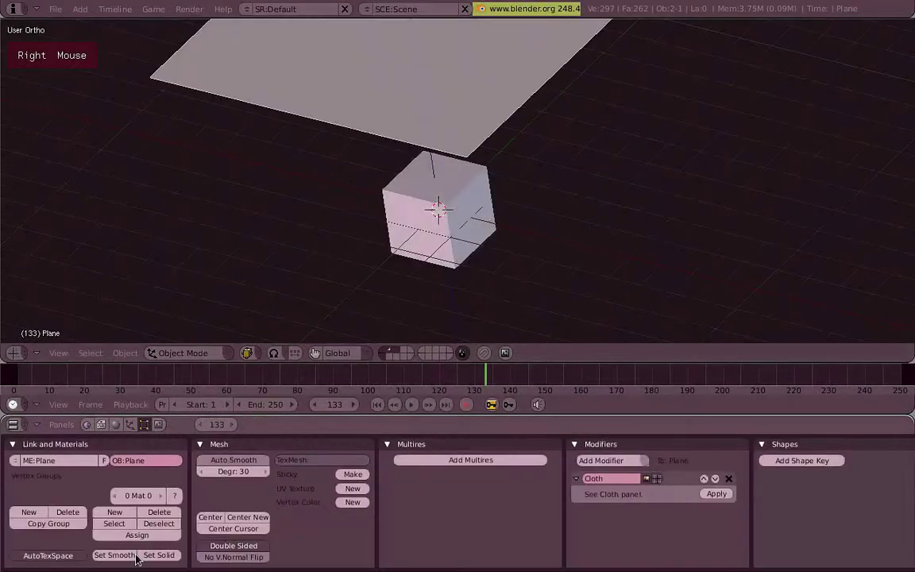
pyautogui.click(415, 406)
pyautogui.moveTo(484, 269); pyautogui.dragTo(340, 209, button='middle')
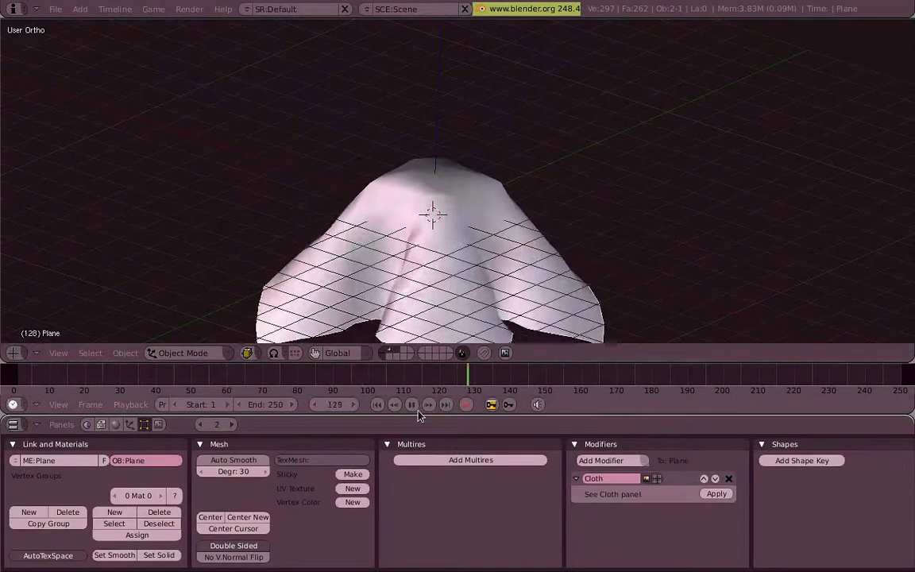
# Step: Examine the plane's mesh density in Edit Mode and return to Object Mode without changing it
pyautogui.press('Tab')
pyautogui.moveTo(447, 257); pyautogui.dragTo(433, 235, button='middle')
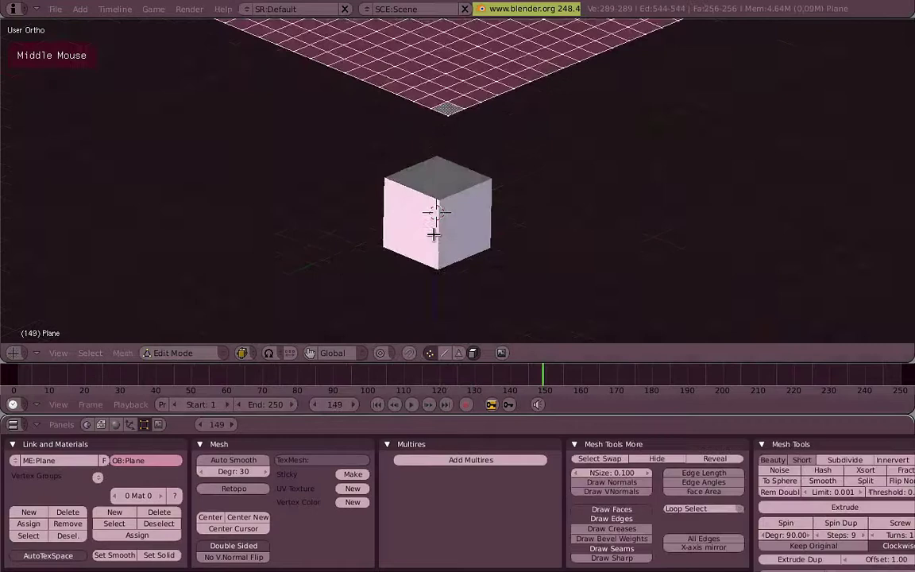
pyautogui.keyDown('shift'); pyautogui.moveTo(354, 27); pyautogui.dragTo(335, 195, button='middle'); pyautogui.keyUp('shift')
pyautogui.moveTo(492, 216); pyautogui.dragTo(450, 309, button='middle')
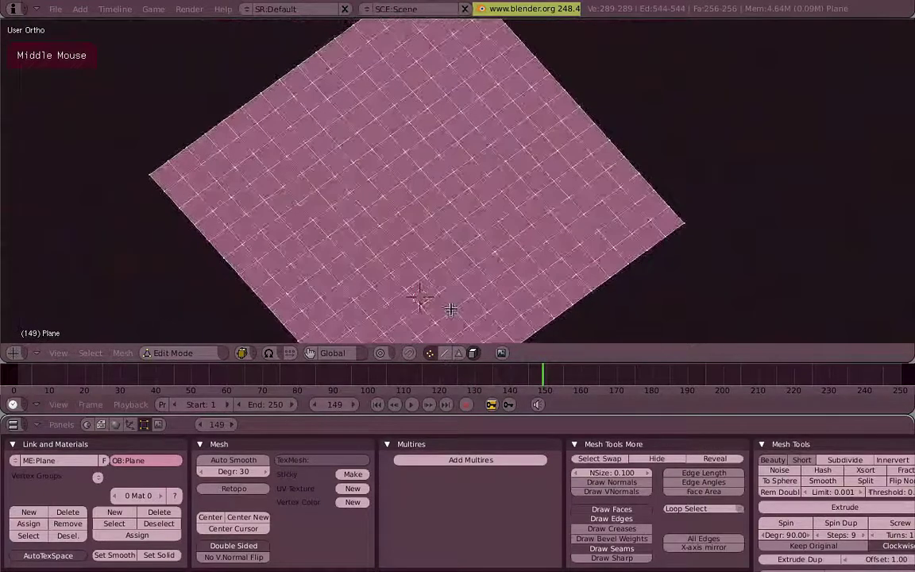
pyautogui.press('w')
pyautogui.press('Tab')
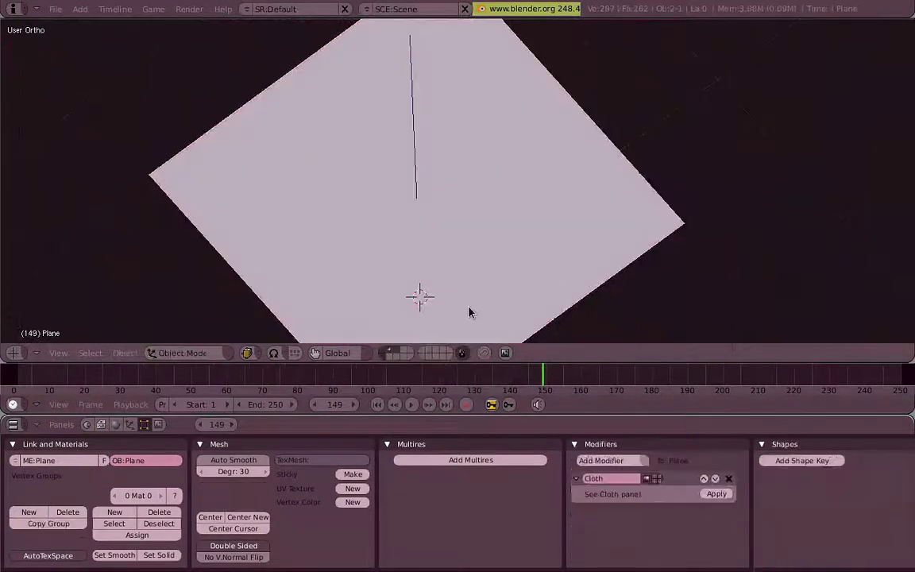
# Step: Add a Subsurf modifier to the plane, keeping the Catmull-Clark type, Levels 1 and Render Levels 2
pyautogui.click(646, 469)
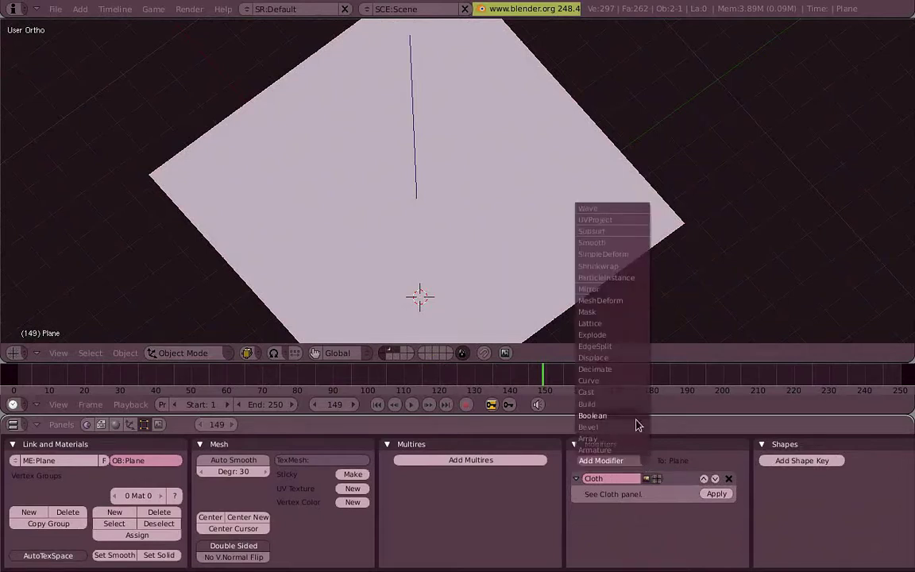
pyautogui.click(637, 232)
pyautogui.scroll(-1, 668, 520)
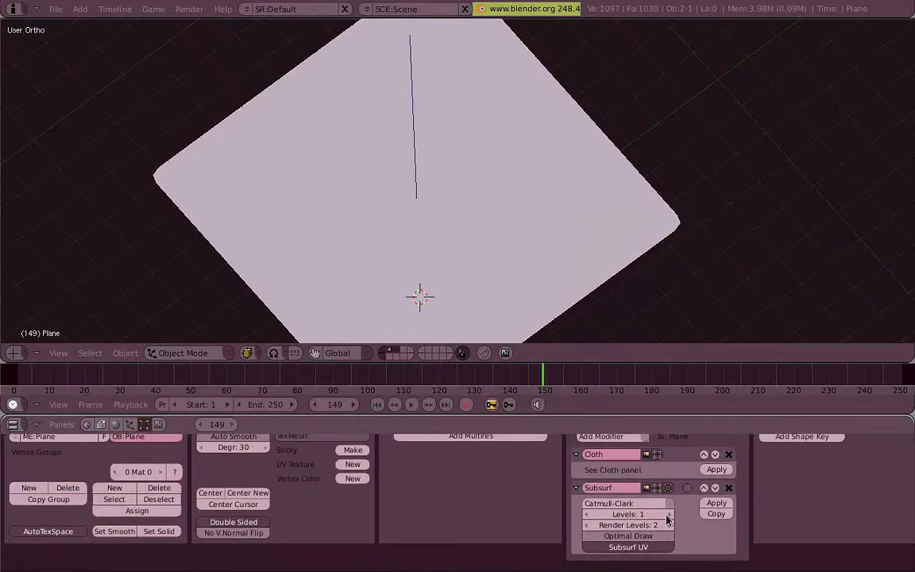
pyautogui.moveTo(770, 531); pyautogui.dragTo(765, 539, button='middle')
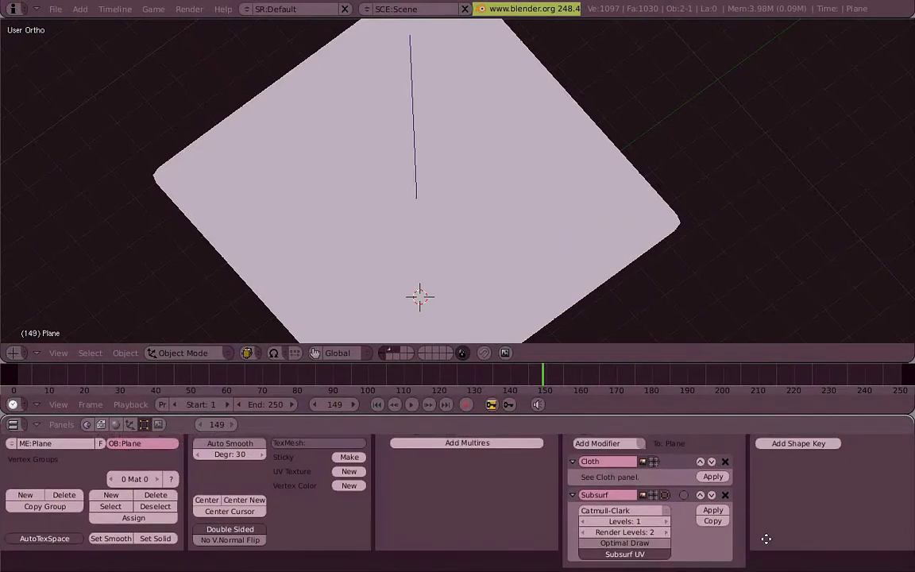
# Step: Frame the plane and cube together and play the simulation from frame 1 with the Subsurf modifier active
pyautogui.moveTo(433, 265); pyautogui.dragTo(415, 112, button='middle')
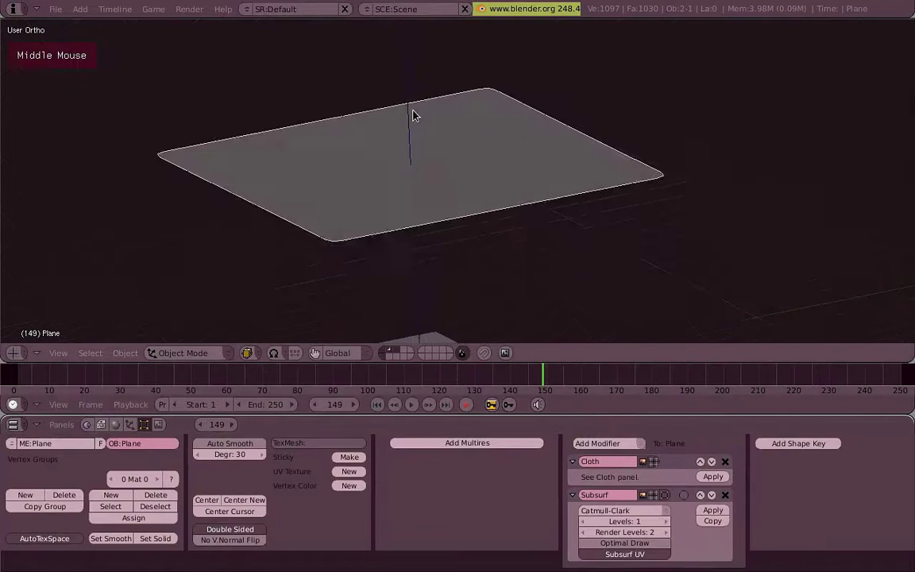
pyautogui.scroll(-3, 466, 245)
pyautogui.moveTo(465, 240); pyautogui.dragTo(461, 254, button='middle')
pyautogui.click(416, 406)
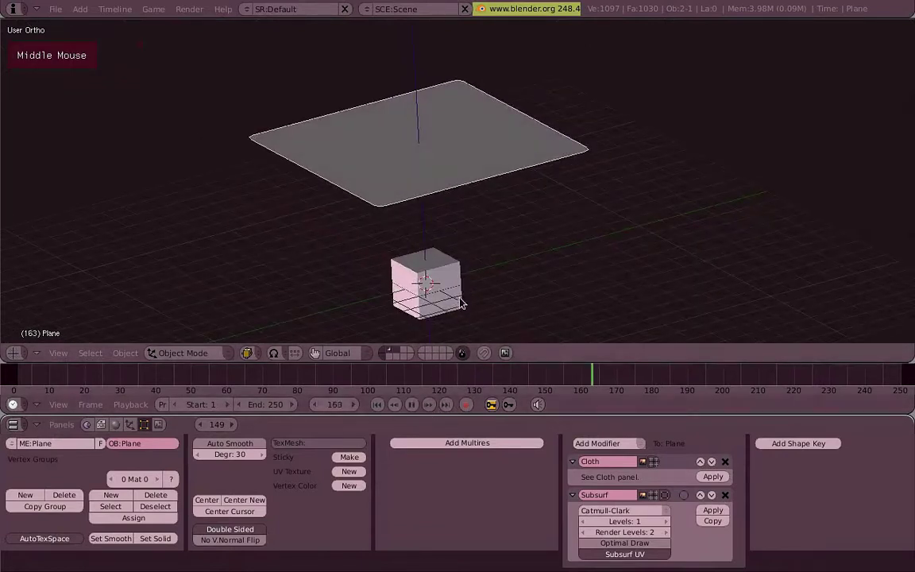
pyautogui.click(382, 406)
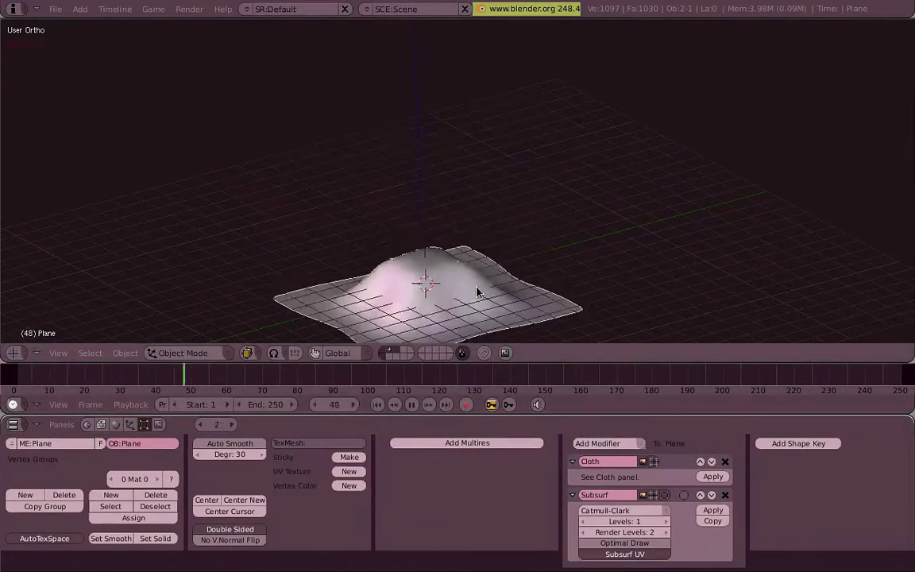
# Step: Examine up close how the subdivided cloth covers the cube's corners as the simulation runs, and stop playback
pyautogui.keyDown('shift'); pyautogui.moveTo(472, 312); pyautogui.dragTo(494, 251, button='middle'); pyautogui.keyUp('shift')
pyautogui.scroll(3, 476, 222)
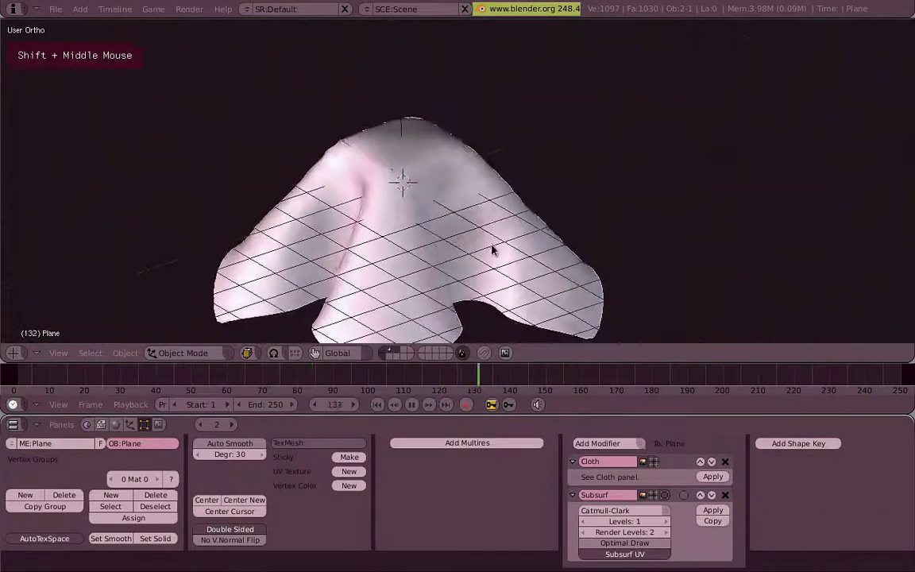
pyautogui.scroll(2, 462, 204)
pyautogui.scroll(1, 463, 204)
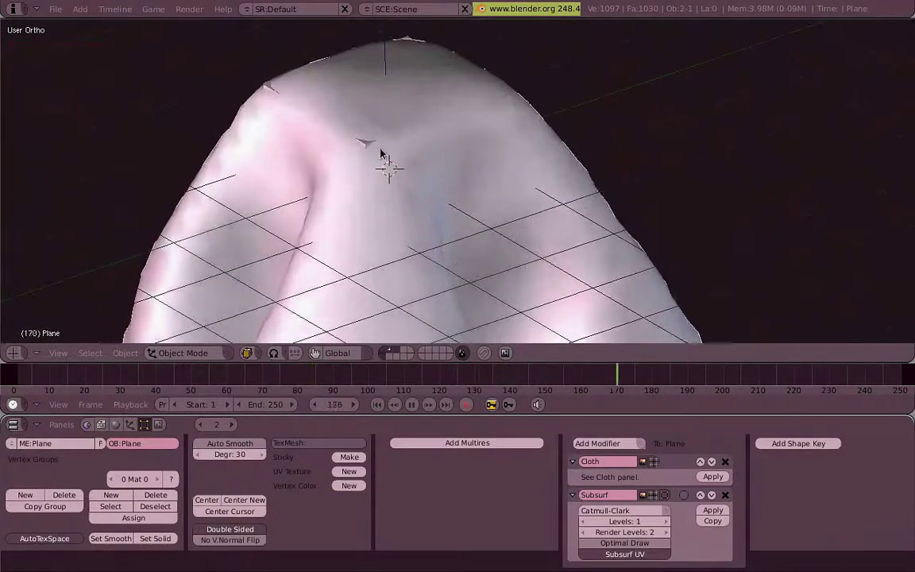
pyautogui.scroll(2, 381, 150)
pyautogui.keyDown('shift'); pyautogui.moveTo(364, 141); pyautogui.dragTo(446, 210, button='middle'); pyautogui.keyUp('shift')
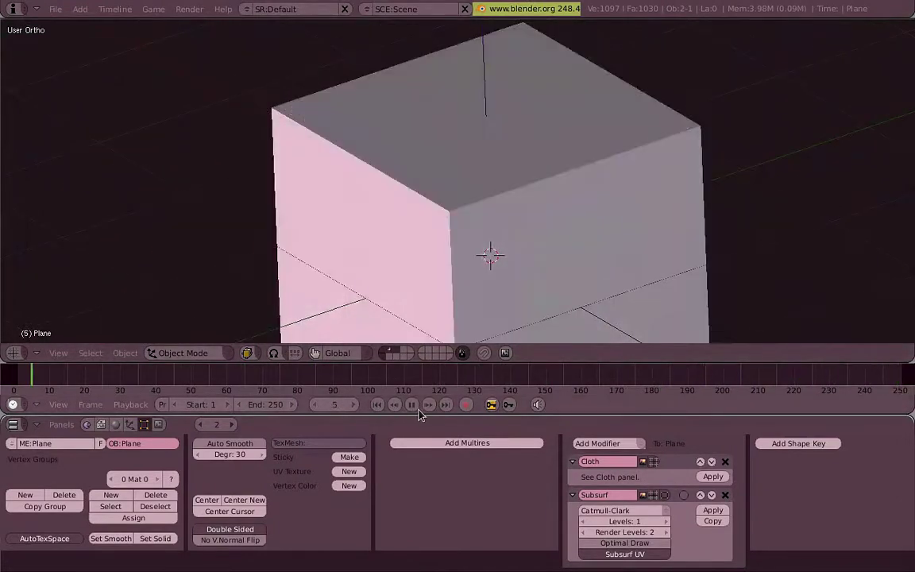
pyautogui.scroll(-3, 484, 259)
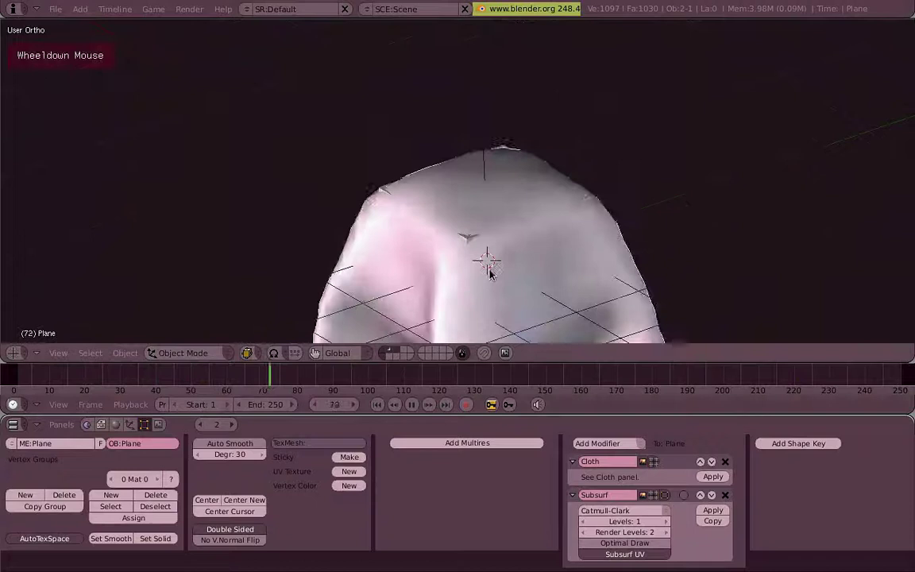
pyautogui.keyDown('shift'); pyautogui.moveTo(484, 260); pyautogui.dragTo(507, 221, button='middle'); pyautogui.keyUp('shift')
pyautogui.click(414, 406)
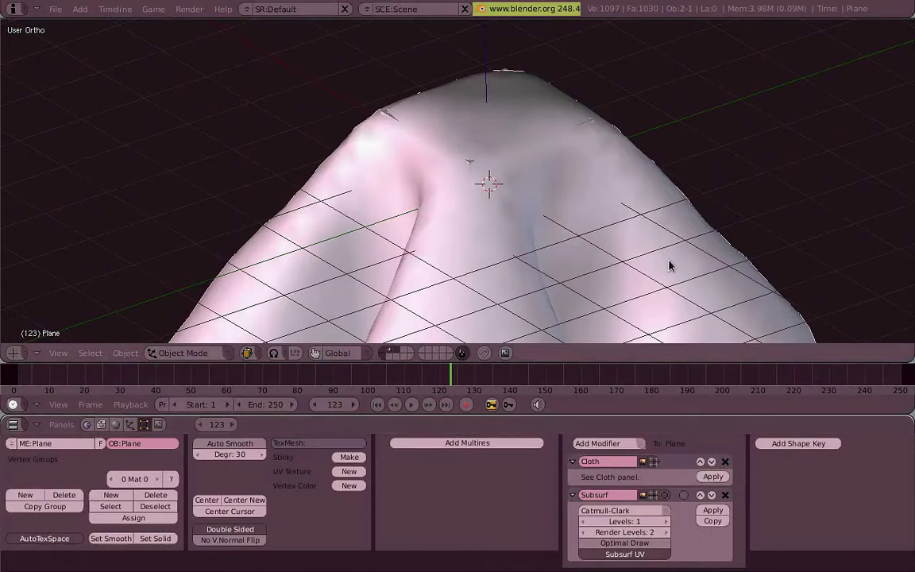
# Step: Compare the plane's base mesh with its subdivided surface in Edit Mode and wireframe display, ending in Object Mode
pyautogui.scroll(-3, 669, 265)
pyautogui.press('Tab')
pyautogui.keyDown('shift'); pyautogui.moveTo(640, 198); pyautogui.dragTo(634, 392, button='middle'); pyautogui.keyUp('shift')
pyautogui.moveTo(458, 190); pyautogui.dragTo(506, 198, button='middle')
pyautogui.press('Tab')
pyautogui.press('z')
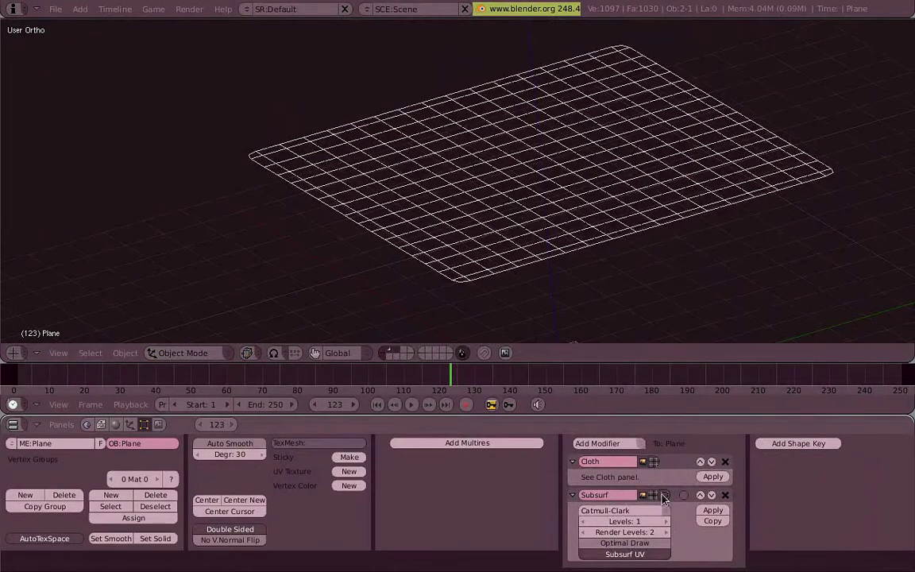
pyautogui.press('z')
pyautogui.press('Tab')
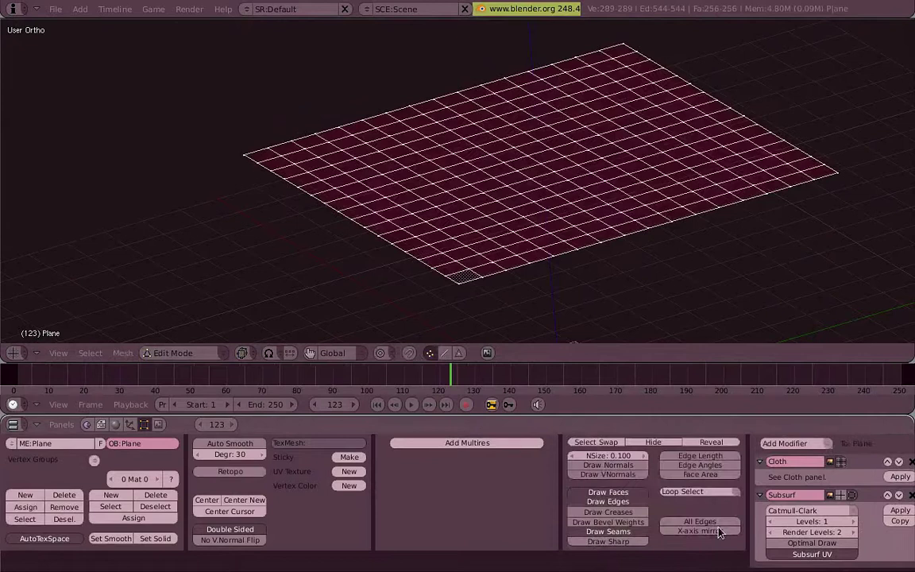
pyautogui.press('Tab')
# Step: Move the Subsurf modifier above Cloth in the plane's modifier stack and check the mesh in solid and wireframe display
pyautogui.click(421, 491)
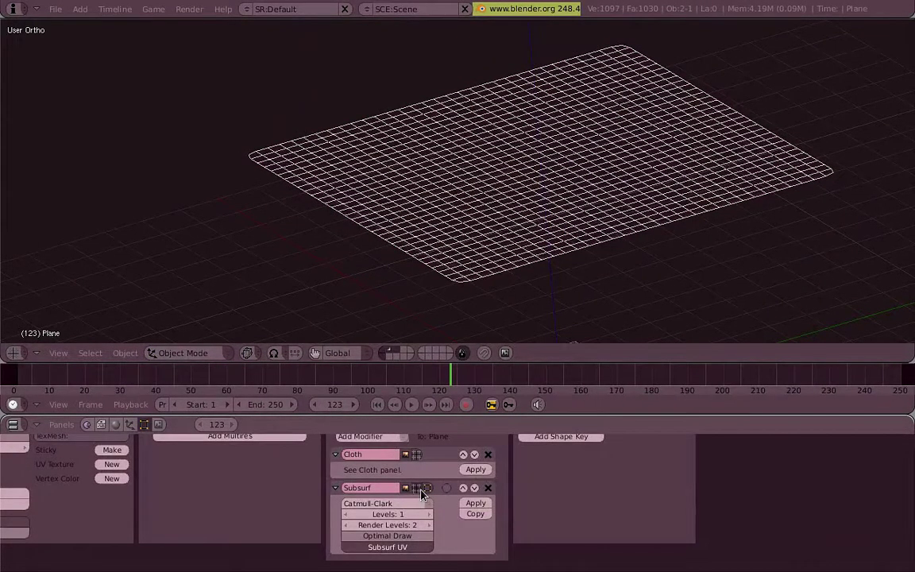
pyautogui.click(422, 491)
pyautogui.click(421, 491)
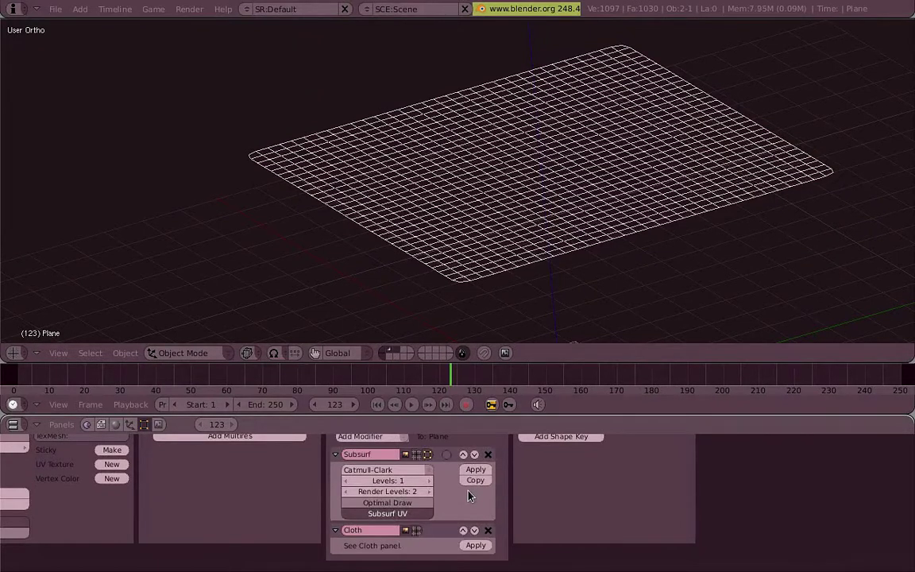
pyautogui.press('z')
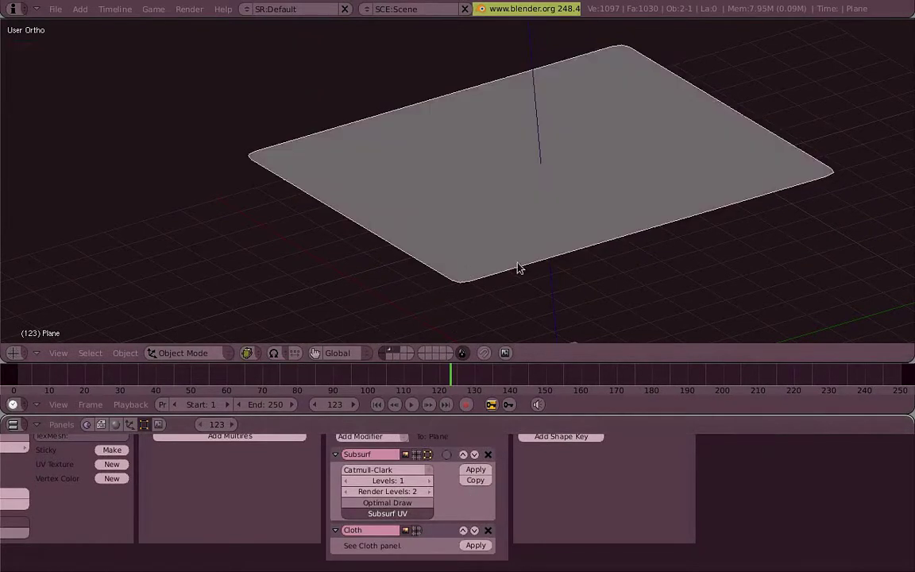
pyautogui.press('z')
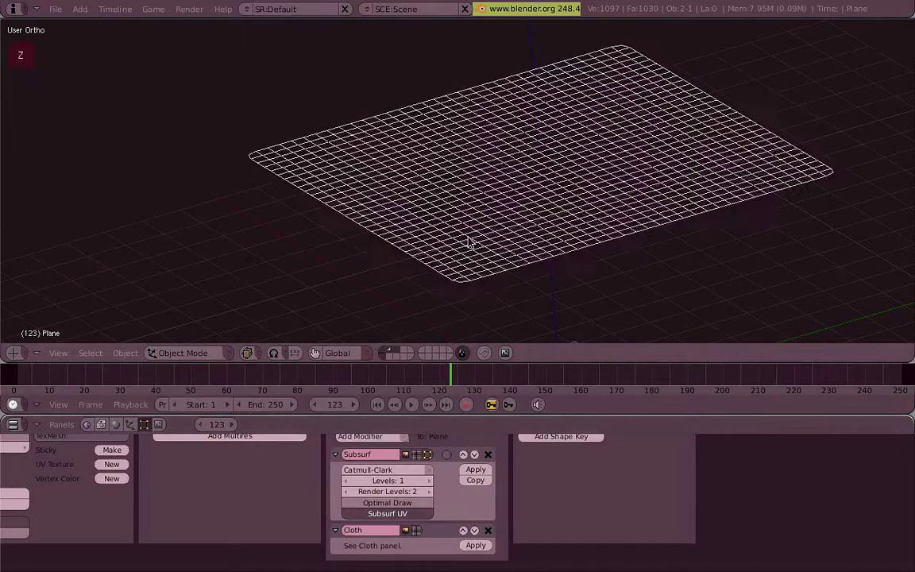
# Step: Frame the plane and cube in solid display and replay the simulation from frame 1 with Subsurf above Cloth
pyautogui.keyDown('shift'); pyautogui.moveTo(596, 266); pyautogui.dragTo(556, 149, button='middle'); pyautogui.keyUp('shift')
pyautogui.press('z')
pyautogui.scroll(-2, 599, 198)
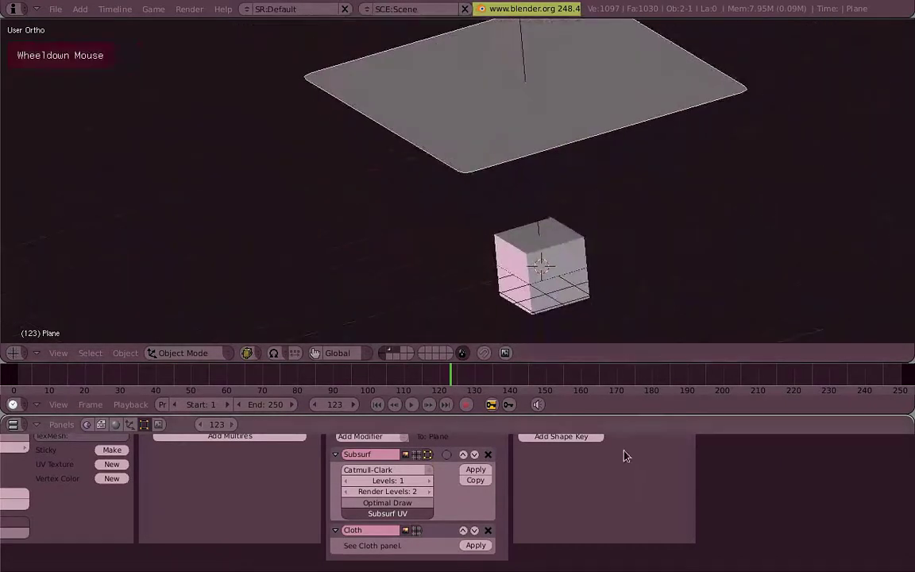
pyautogui.moveTo(489, 258); pyautogui.dragTo(469, 227, button='middle')
pyautogui.moveTo(777, 283); pyautogui.dragTo(436, 419, button='middle')
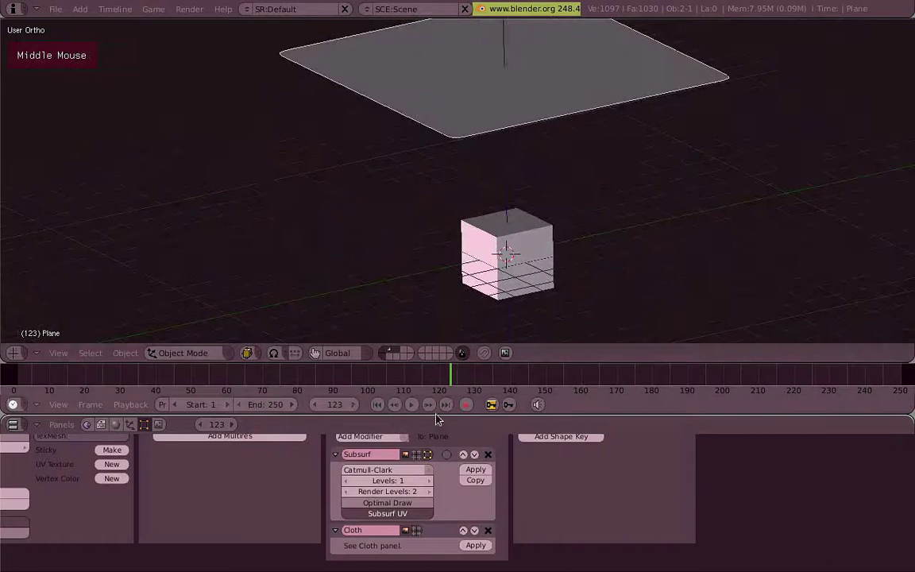
pyautogui.click(393, 406)
pyautogui.scroll(2, 558, 265)
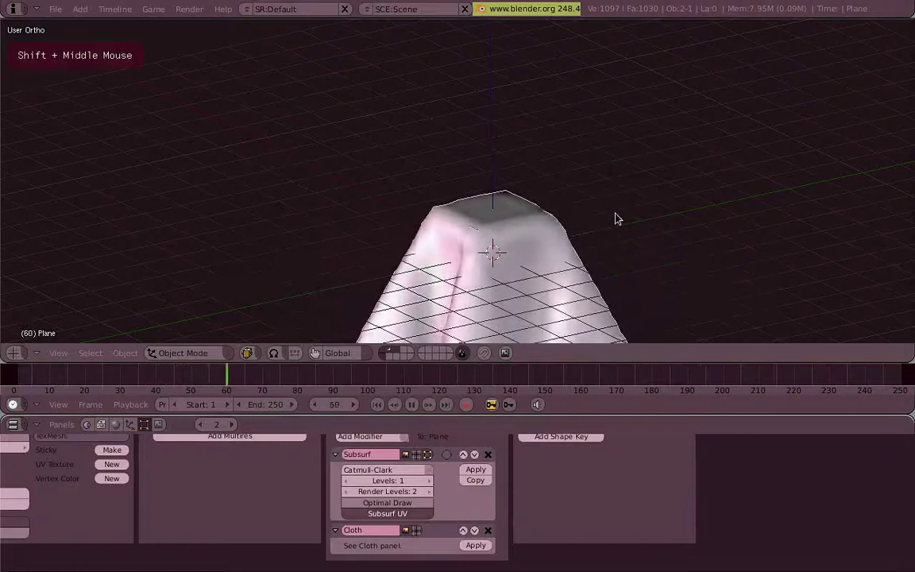
pyautogui.keyDown('shift'); pyautogui.moveTo(618, 219); pyautogui.dragTo(607, 257, button='middle'); pyautogui.keyUp('shift')
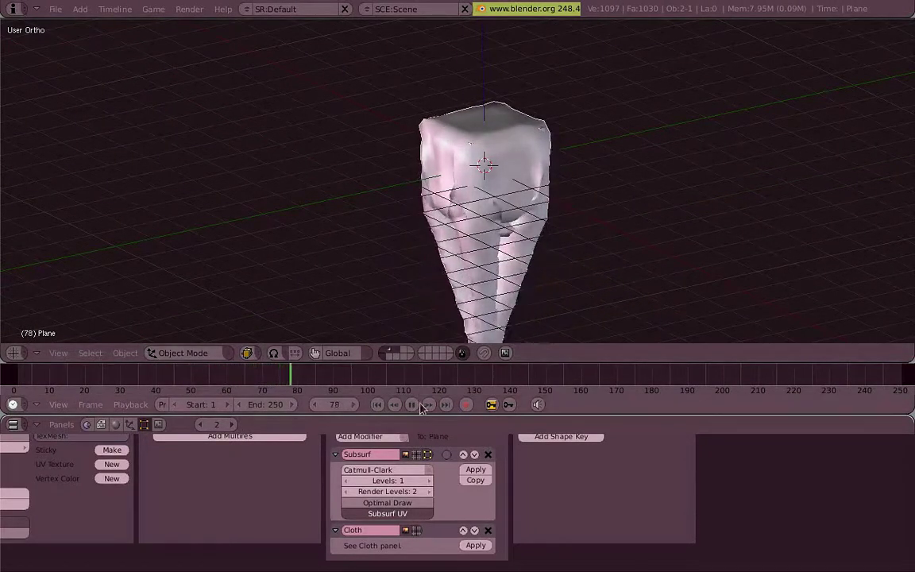
# Step: Go to frame 70 and examine up close how the cloth meets the cube's corners
pyautogui.moveTo(262, 377)
pyautogui.mouseDown()
pyautogui.moveTo(170, 378)
pyautogui.moveTo(262, 376)
pyautogui.mouseUp()
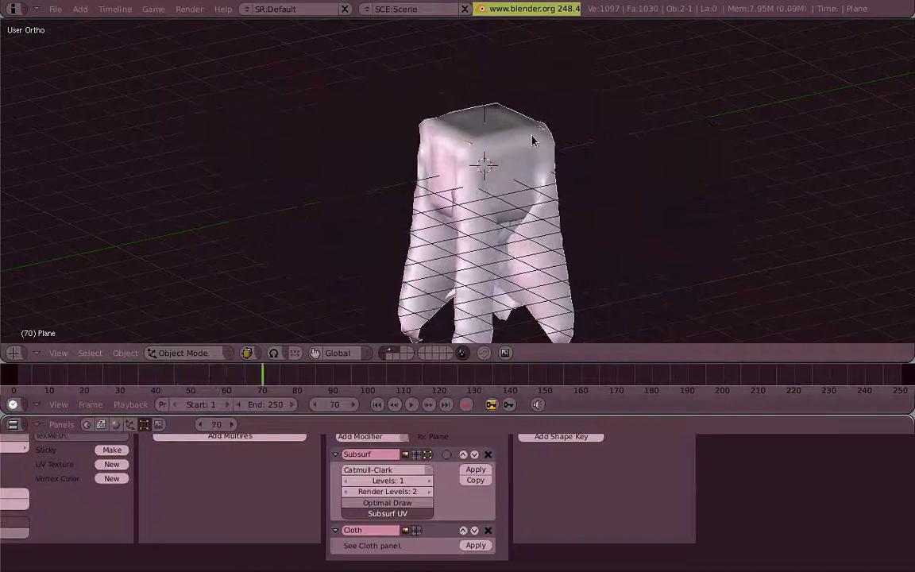
pyautogui.scroll(3, 489, 175)
pyautogui.scroll(2, 490, 175)
pyautogui.keyDown('shift'); pyautogui.moveTo(404, 159); pyautogui.dragTo(290, 219, button='middle'); pyautogui.keyUp('shift')
pyautogui.scroll(-1, 382, 201)
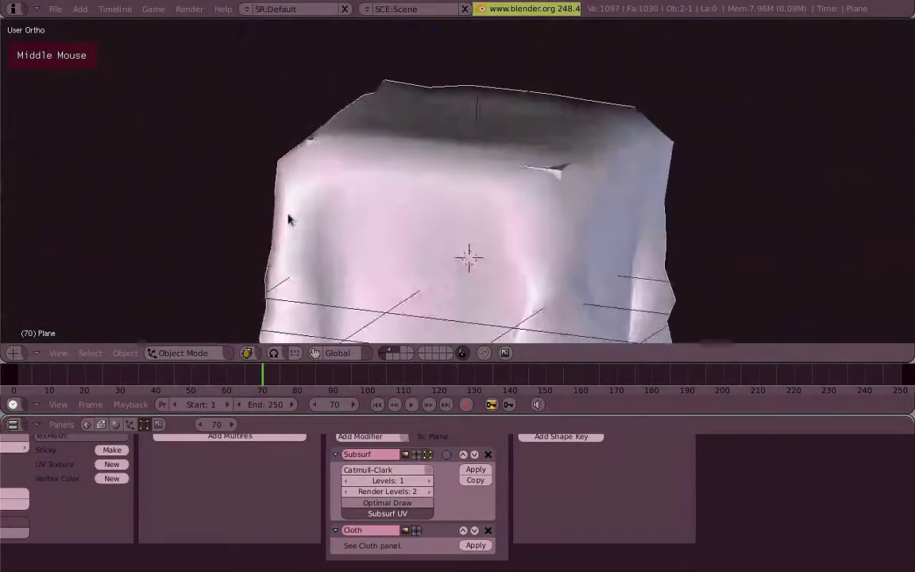
pyautogui.scroll(2, 559, 177)
# Step: Subdivide the collision cube's mesh so every face becomes a 4 by 4 grid, ending in Object Mode
pyautogui.rightClick(559, 176)
pyautogui.scroll(-5, 562, 179)
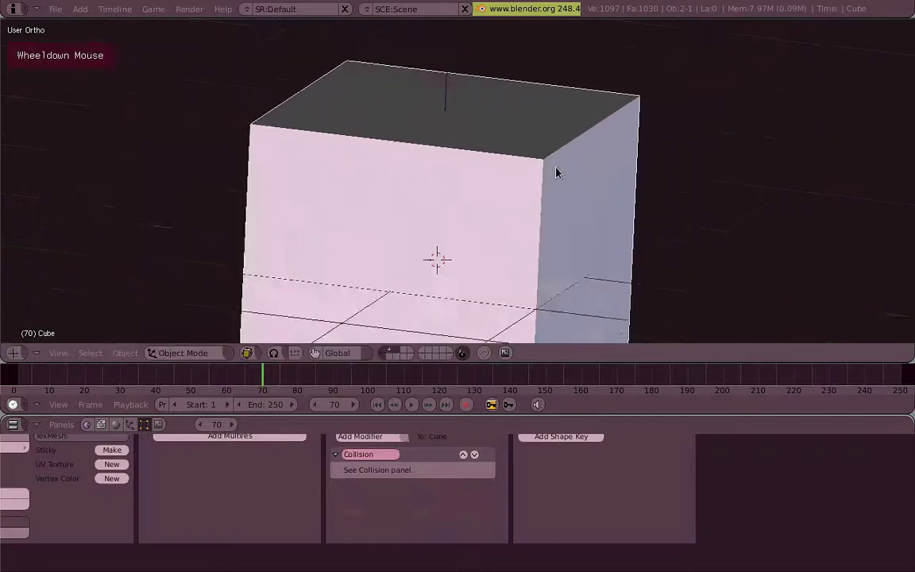
pyautogui.moveTo(562, 179); pyautogui.dragTo(574, 193, button='middle')
pyautogui.press('Tab')
pyautogui.scroll(2, 586, 207)
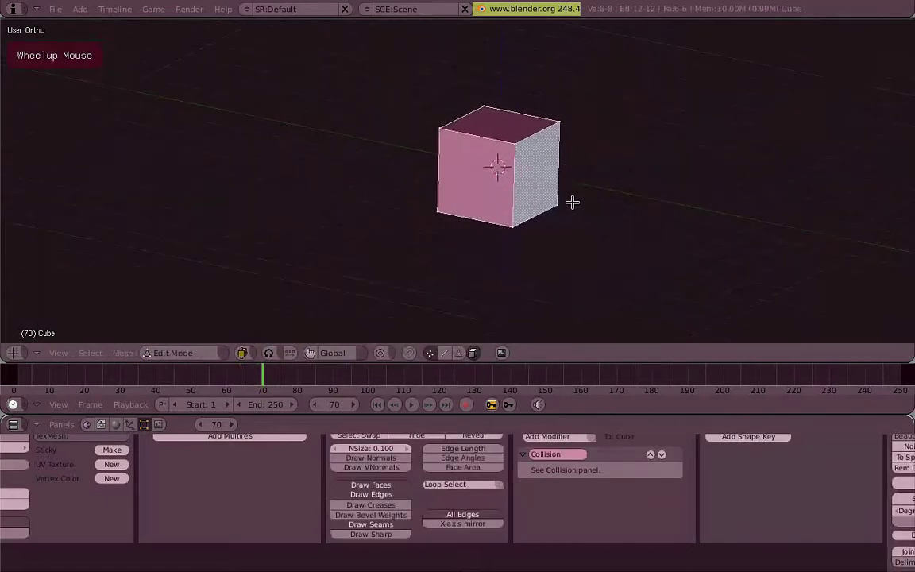
pyautogui.press('w')
pyautogui.click(534, 203)
pyautogui.scroll(-3, 535, 203)
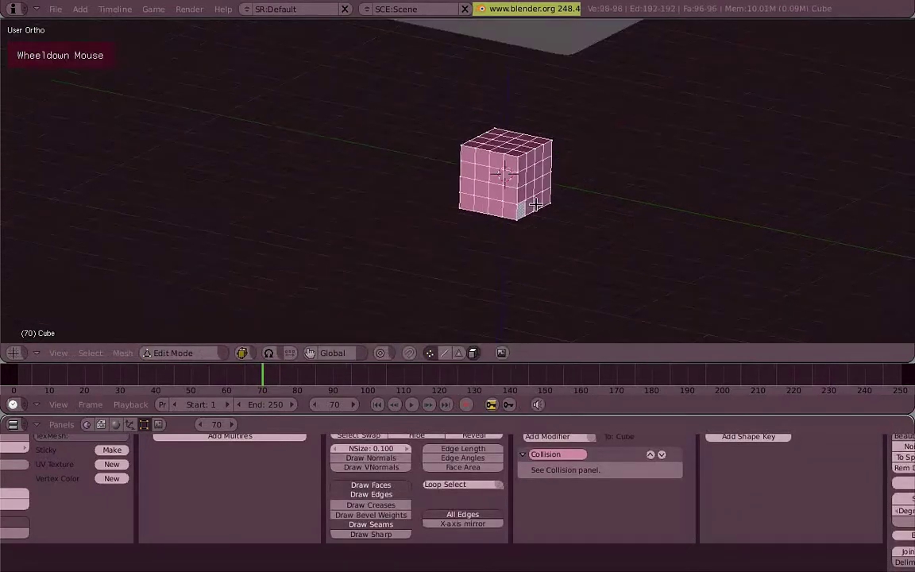
pyautogui.moveTo(534, 204); pyautogui.dragTo(517, 228, button='middle')
pyautogui.press('Tab')
# Step: Play the simulation from frame 1 with the subdivided cube, examine the draped corners up close, and stop playback
pyautogui.click(378, 404)
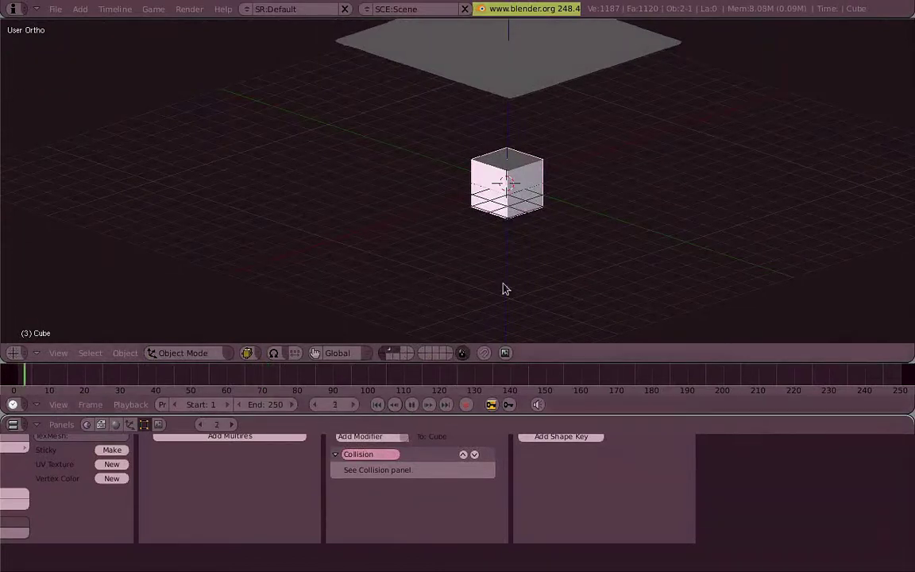
pyautogui.scroll(3, 541, 215)
pyautogui.keyDown('shift'); pyautogui.moveTo(535, 184); pyautogui.dragTo(508, 228, button='middle'); pyautogui.keyUp('shift')
pyautogui.scroll(3, 507, 228)
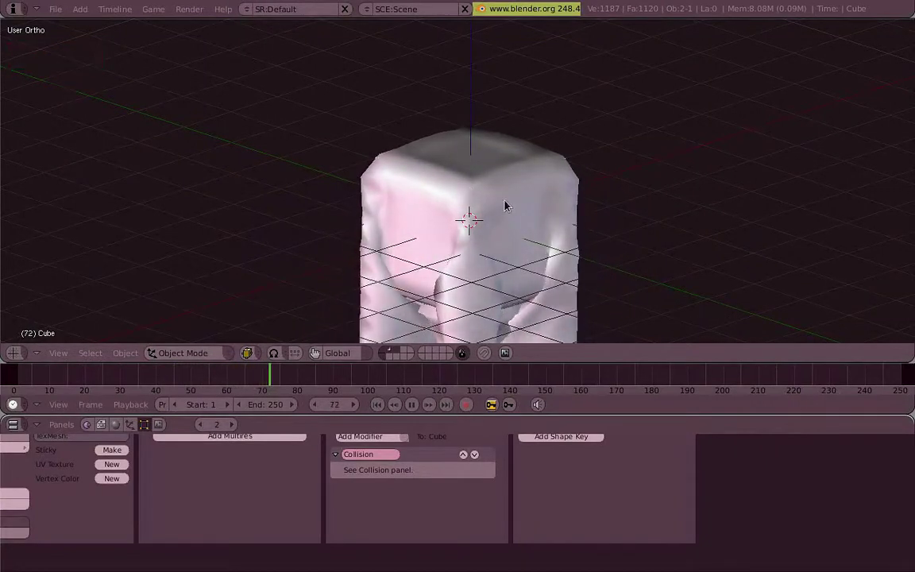
pyautogui.scroll(3, 498, 210)
pyautogui.scroll(2, 497, 211)
pyautogui.moveTo(526, 243); pyautogui.dragTo(506, 247, button='middle')
pyautogui.press('Escape')
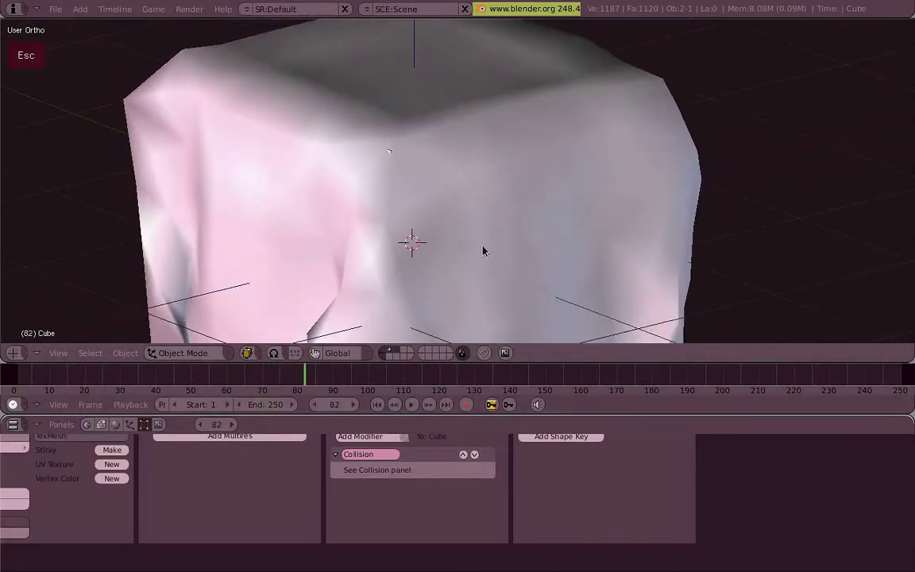
# Step: Return to frame 1 and show the cube's physics settings, enlarging the area so the collision options fit
pyautogui.scroll(-4, 485, 251)
pyautogui.hotkey('shift', 'Left')
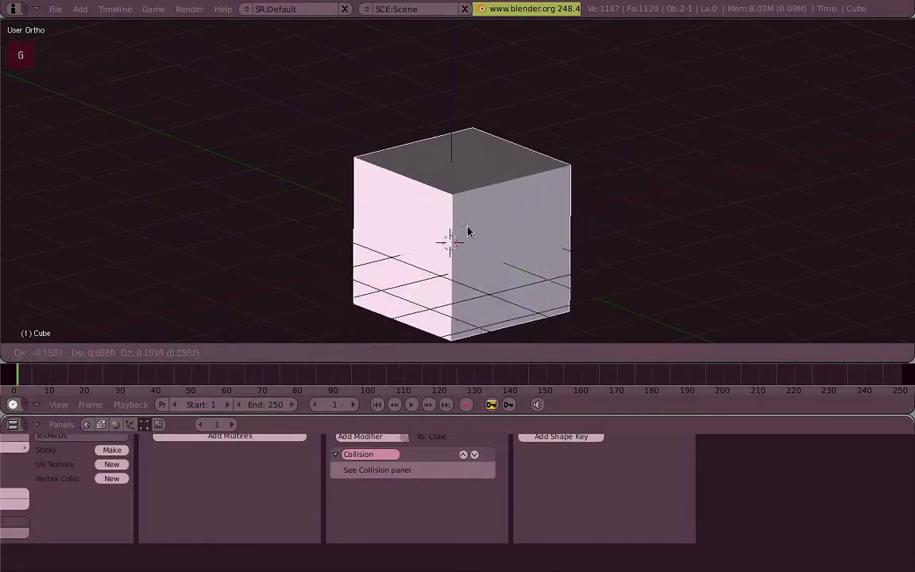
pyautogui.moveTo(250, 490); pyautogui.dragTo(523, 538, button='middle')
pyautogui.click(133, 425)
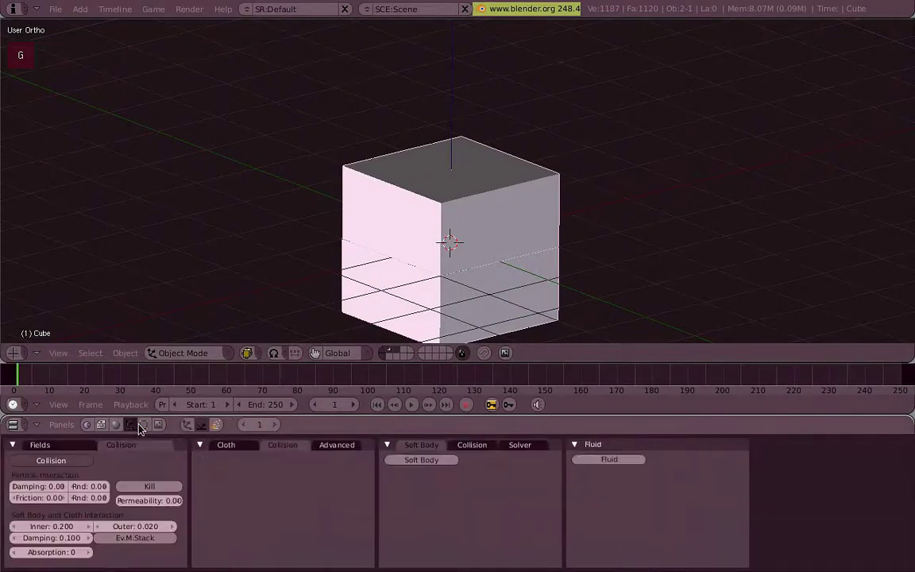
pyautogui.moveTo(147, 424); pyautogui.dragTo(155, 410)
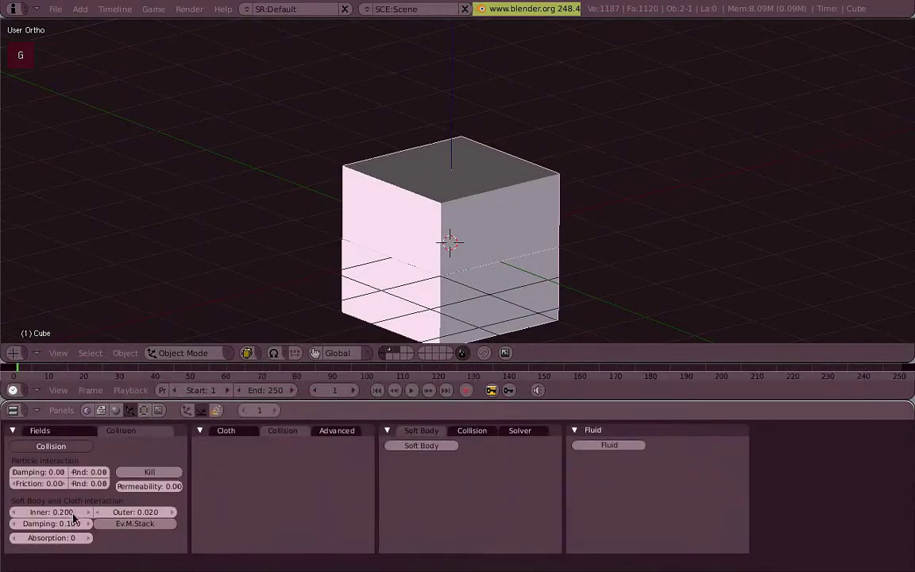
# Step: View the cube's upper edge from the right side and set its Outer collision thickness to 0.200
pyautogui.scroll(2, 429, 241)
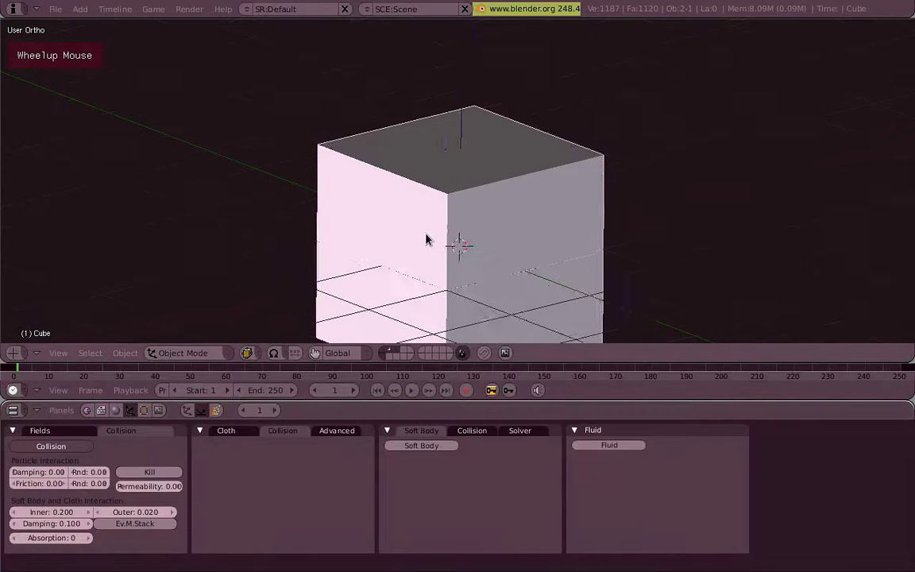
pyautogui.moveTo(429, 241); pyautogui.dragTo(418, 227, button='middle')
pyautogui.scroll(2, 387, 144)
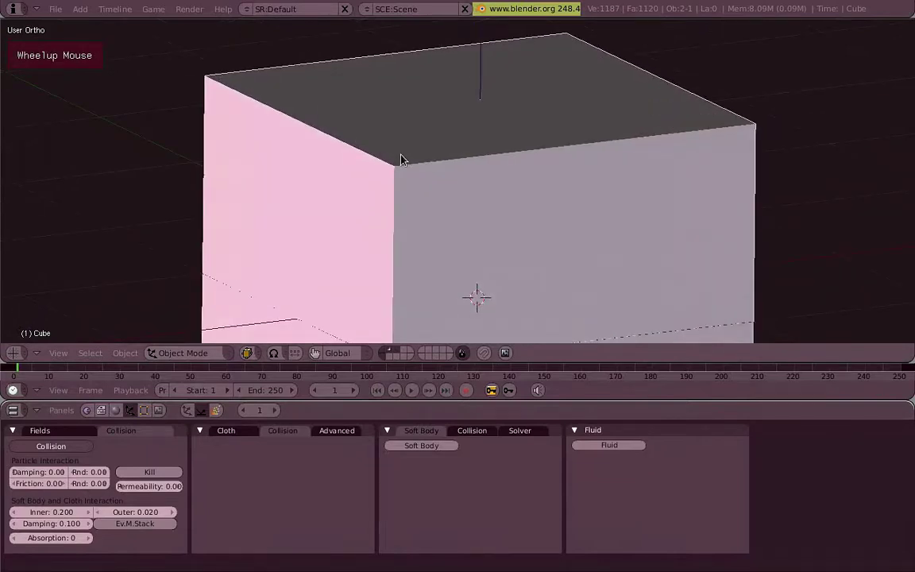
pyautogui.press('KP_3')
pyautogui.keyDown('shift'); pyautogui.moveTo(531, 151); pyautogui.dragTo(318, 207, button='middle'); pyautogui.keyUp('shift')
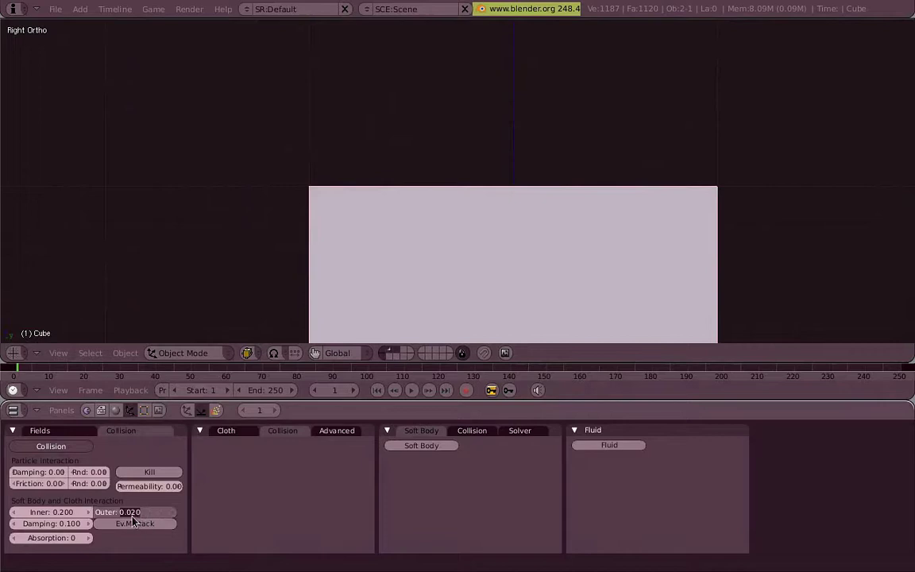
pyautogui.press('Return')
# Step: Switch to a perspective view showing the plane above the cube and play the simulation from frame 1
pyautogui.scroll(-8, 629, 258)
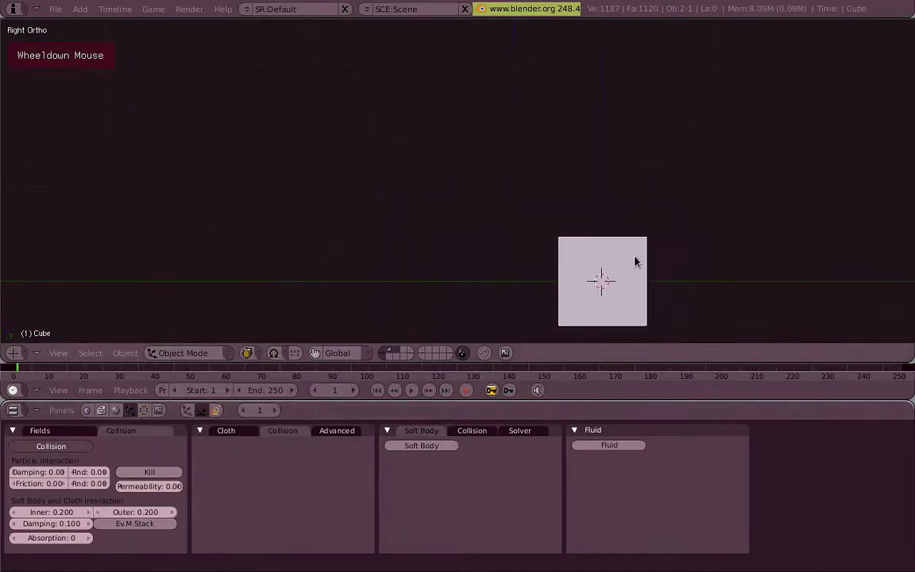
pyautogui.moveTo(635, 260); pyautogui.dragTo(485, 261, button='middle')
pyautogui.press('KP_5')
pyautogui.moveTo(625, 229); pyautogui.dragTo(562, 232, button='middle')
pyautogui.scroll(-3, 561, 232)
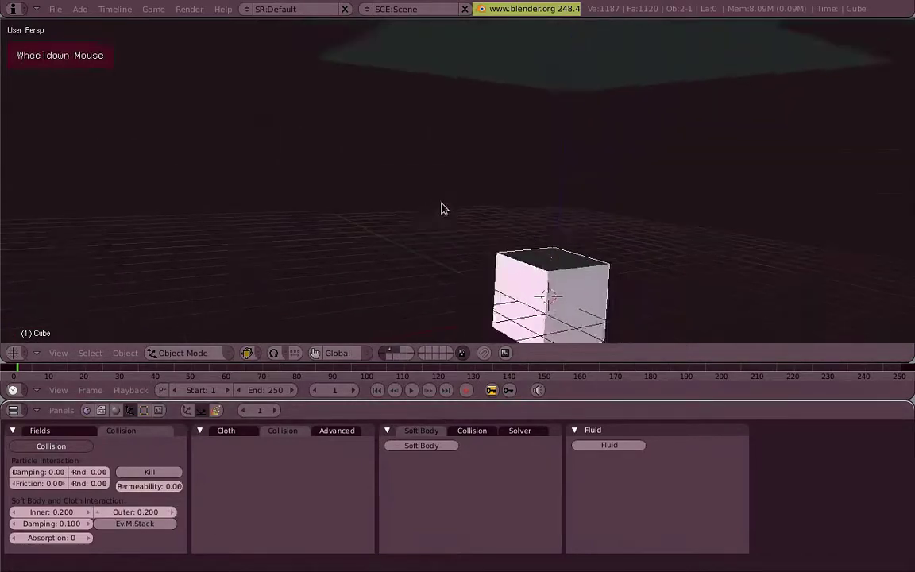
pyautogui.moveTo(441, 208); pyautogui.dragTo(435, 238, button='middle')
pyautogui.click(412, 391)
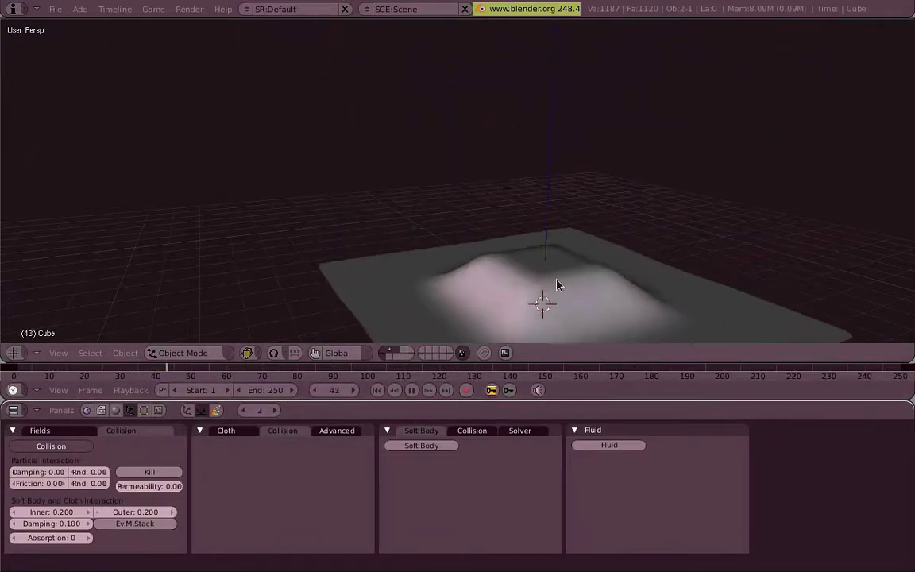
# Step: Examine the gap between cloth and cube corners during playback, stop it, and scrub back to frame 54
pyautogui.moveTo(556, 285); pyautogui.dragTo(566, 172, button='middle')
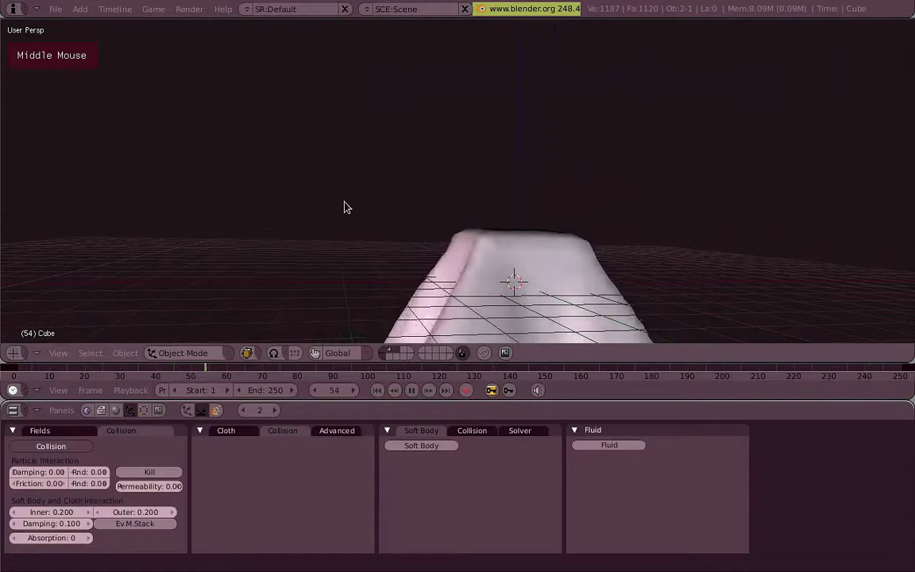
pyautogui.scroll(2, 521, 285)
pyautogui.moveTo(488, 276); pyautogui.dragTo(539, 275, button='middle')
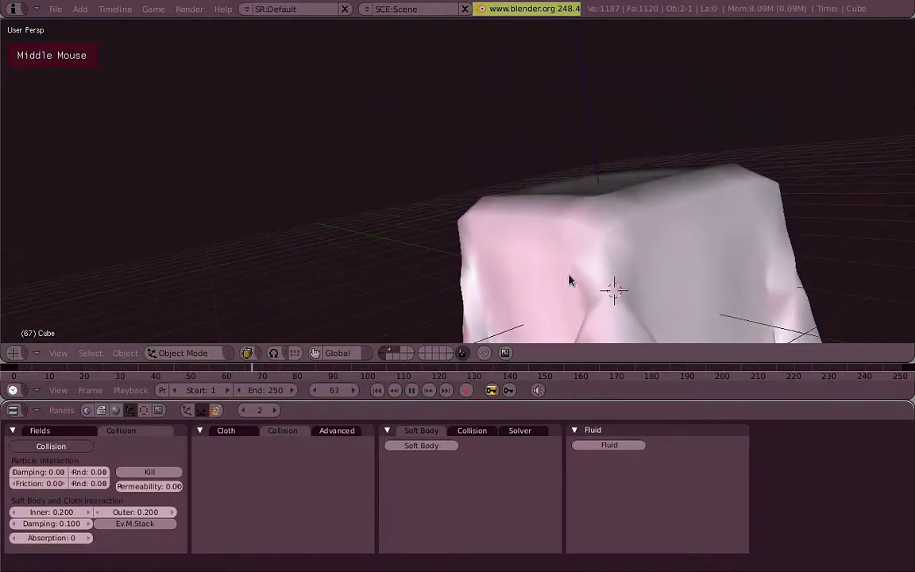
pyautogui.press('Escape')
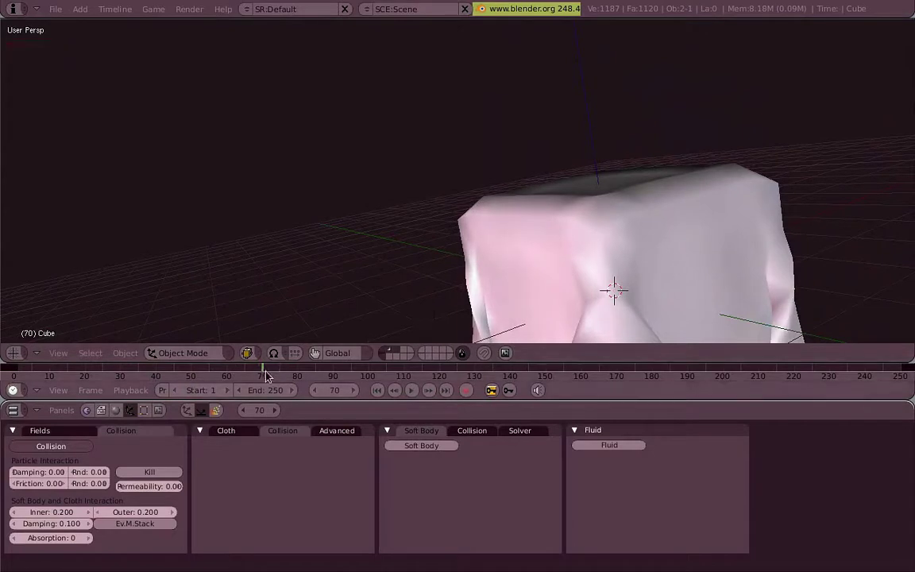
pyautogui.moveTo(266, 372)
pyautogui.mouseDown()
pyautogui.moveTo(217, 375)
pyautogui.moveTo(259, 371)
pyautogui.mouseUp()
pyautogui.keyDown('shift'); pyautogui.moveTo(590, 302); pyautogui.dragTo(528, 125, button='middle'); pyautogui.keyUp('shift')
pyautogui.moveTo(259, 373); pyautogui.dragTo(205, 372)
pyautogui.keyDown('shift'); pyautogui.moveTo(526, 112); pyautogui.dragTo(541, 259, button='middle'); pyautogui.keyUp('shift')
# Step: Maximize the 3D view, inspect the draped cloth up close in fly mode, and restore the normal layout
pyautogui.scroll(-5, 541, 259)
pyautogui.hotkey('ctrl', 'Up')
pyautogui.keyDown('shift'); pyautogui.moveTo(468, 378); pyautogui.dragTo(529, 282, button='middle'); pyautogui.keyUp('shift')
pyautogui.hotkey('shift', 'f')
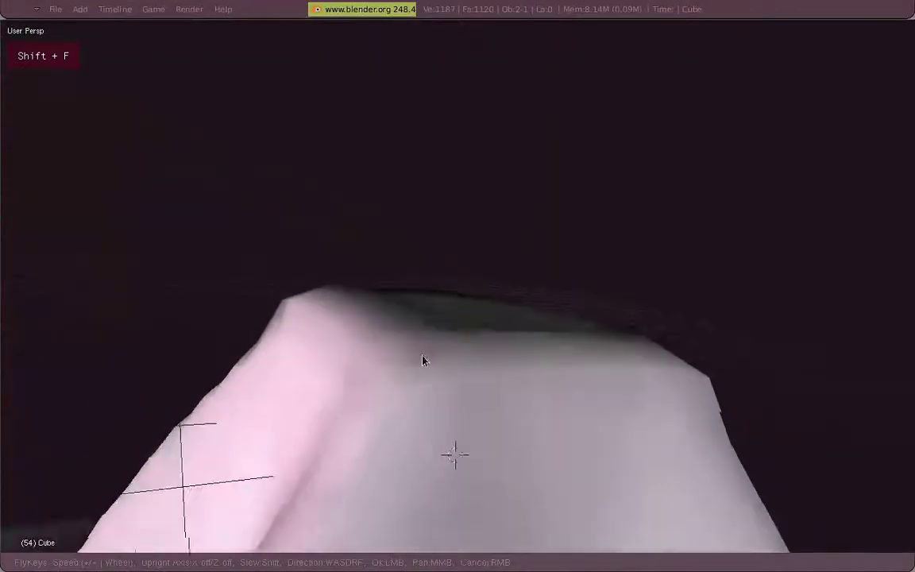
pyautogui.scroll(3, 444, 337)
pyautogui.press('z')
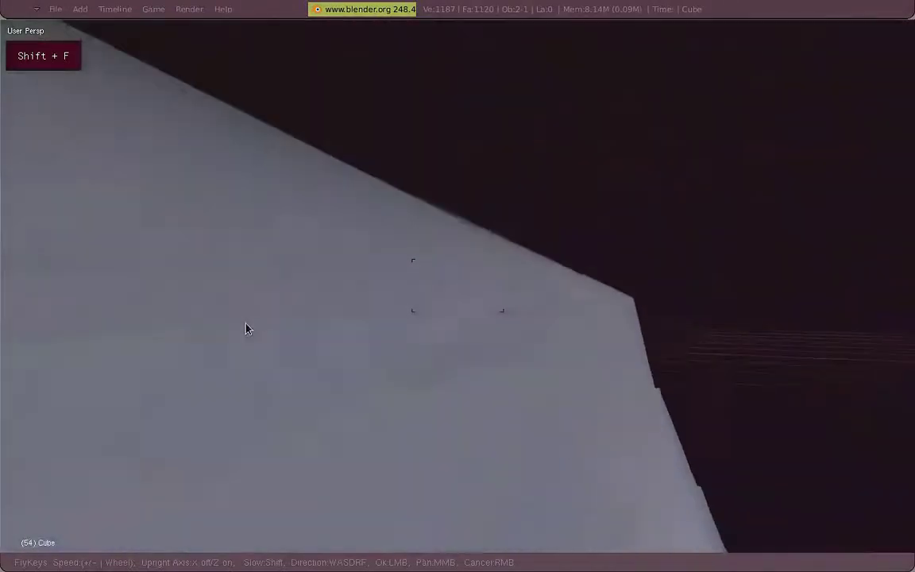
pyautogui.press('Escape')
pyautogui.scroll(-2, 536, 255)
pyautogui.moveTo(535, 255); pyautogui.dragTo(707, 376, button='middle')
pyautogui.hotkey('shift', 'space')
# Step: Select the draped plane and show its cloth settings, ending on the cloth's Collision options
pyautogui.keyDown('shift'); pyautogui.moveTo(414, 283); pyautogui.dragTo(415, 345, button='middle'); pyautogui.keyUp('shift')
pyautogui.scroll(2, 421, 249)
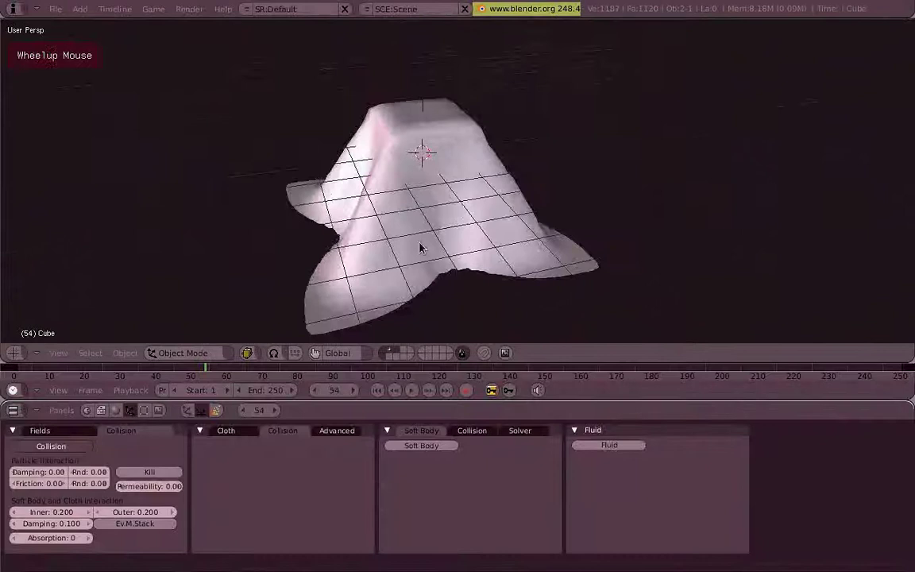
pyautogui.rightClick(445, 186)
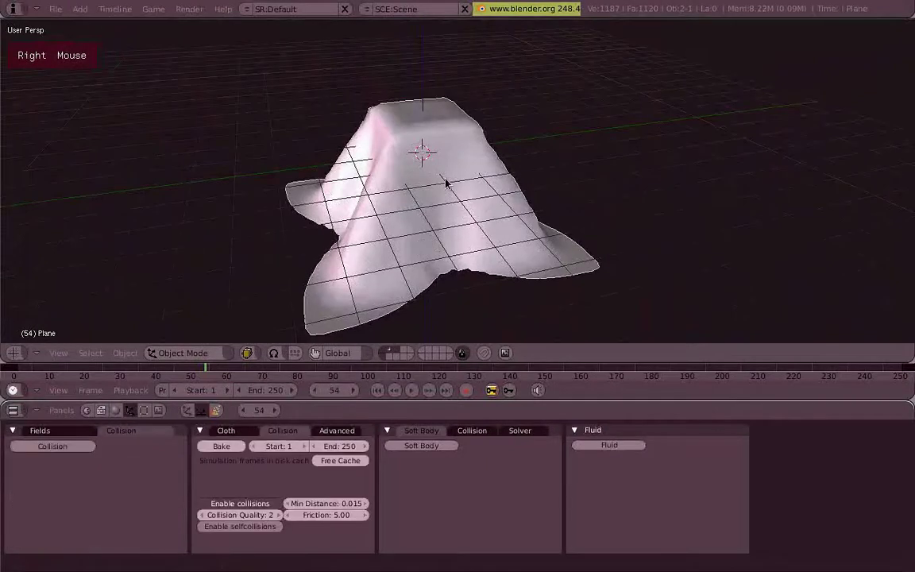
pyautogui.click(226, 430)
pyautogui.click(282, 430)
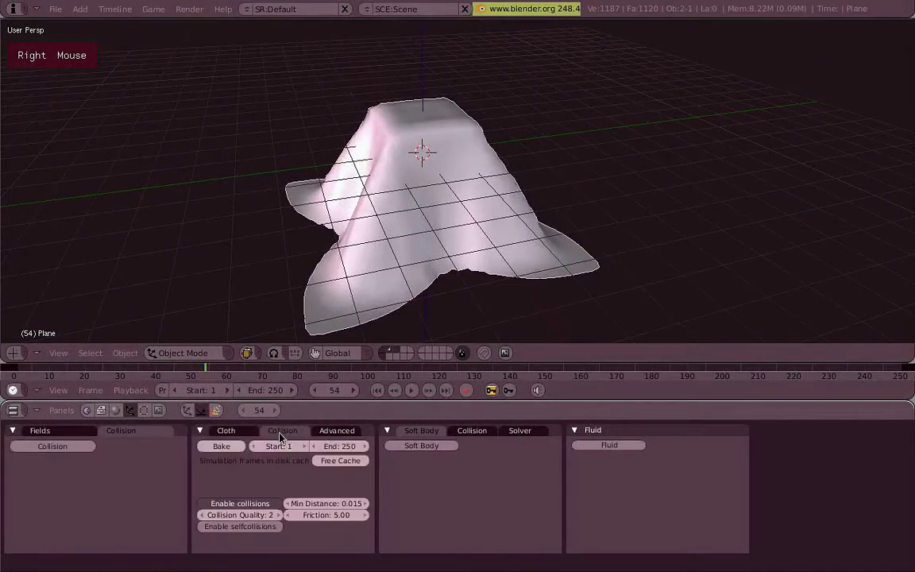